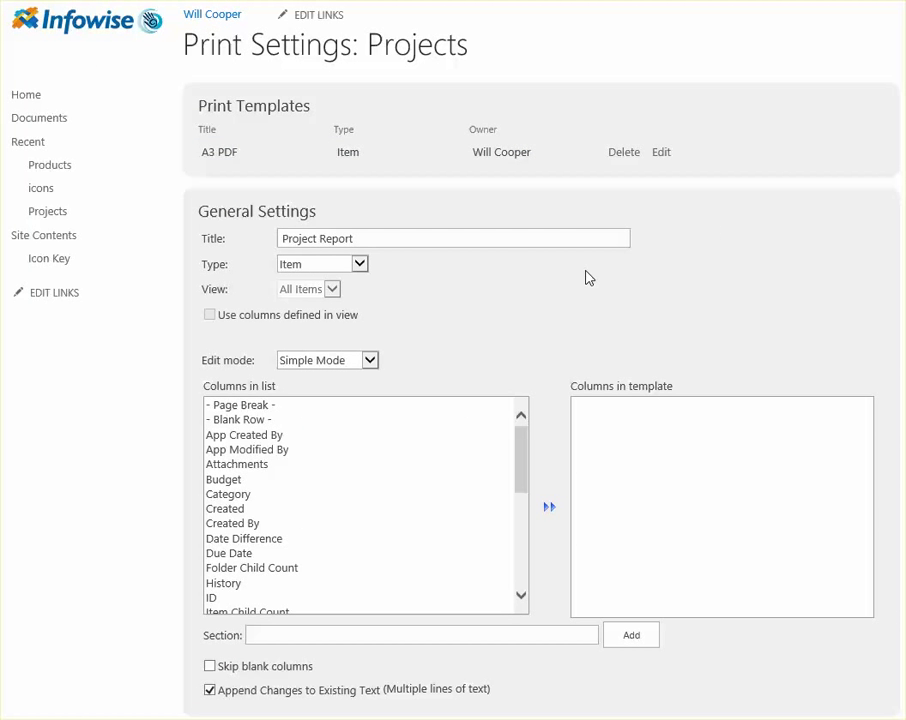
click(369, 362)
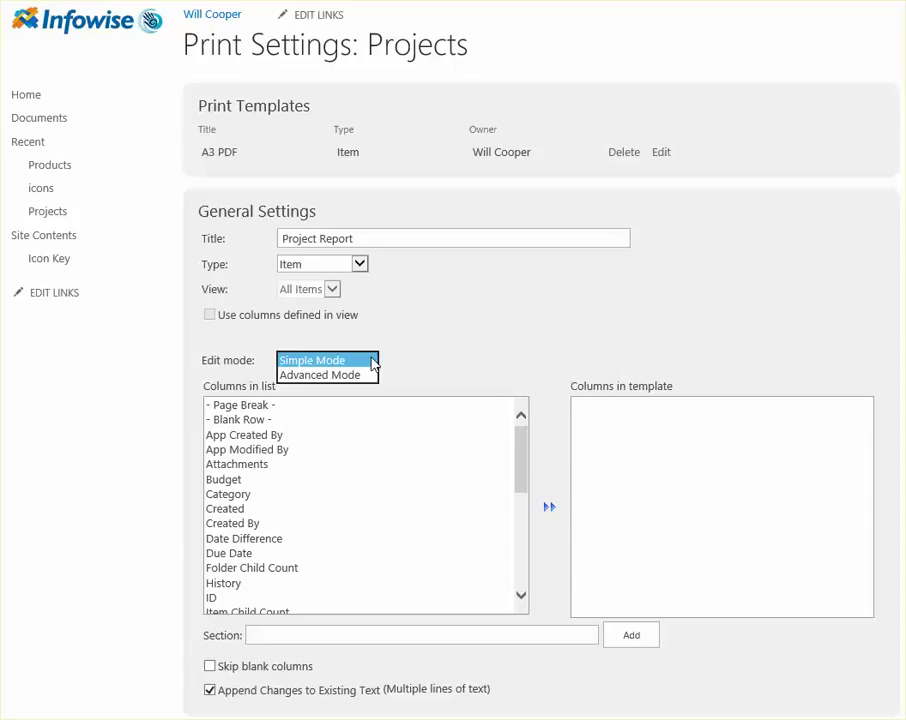
click(371, 362)
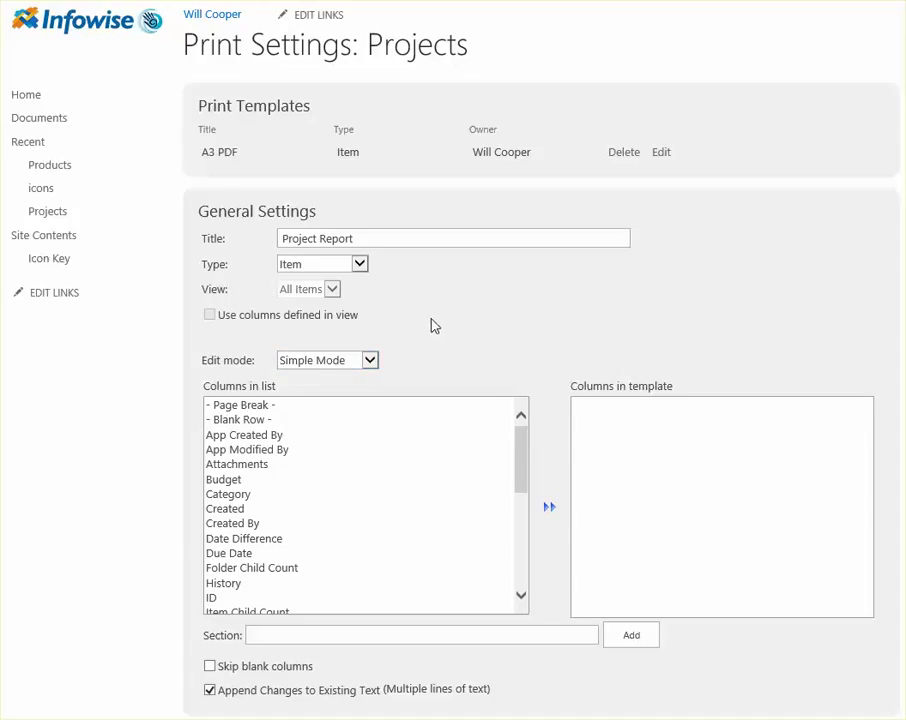
click(398, 235)
triple_click(400, 235)
click(455, 282)
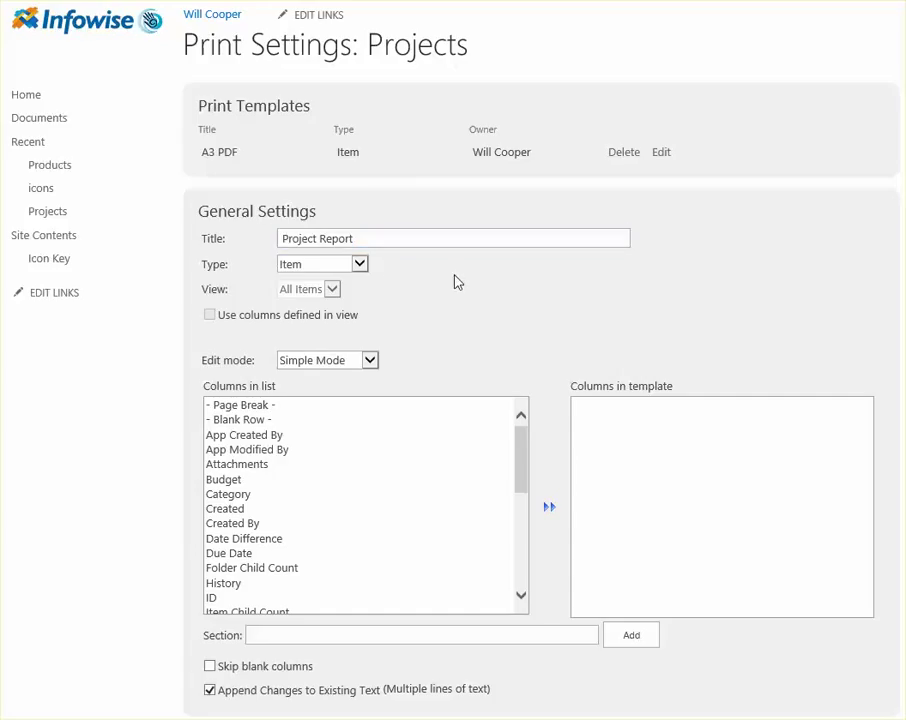
click(359, 264)
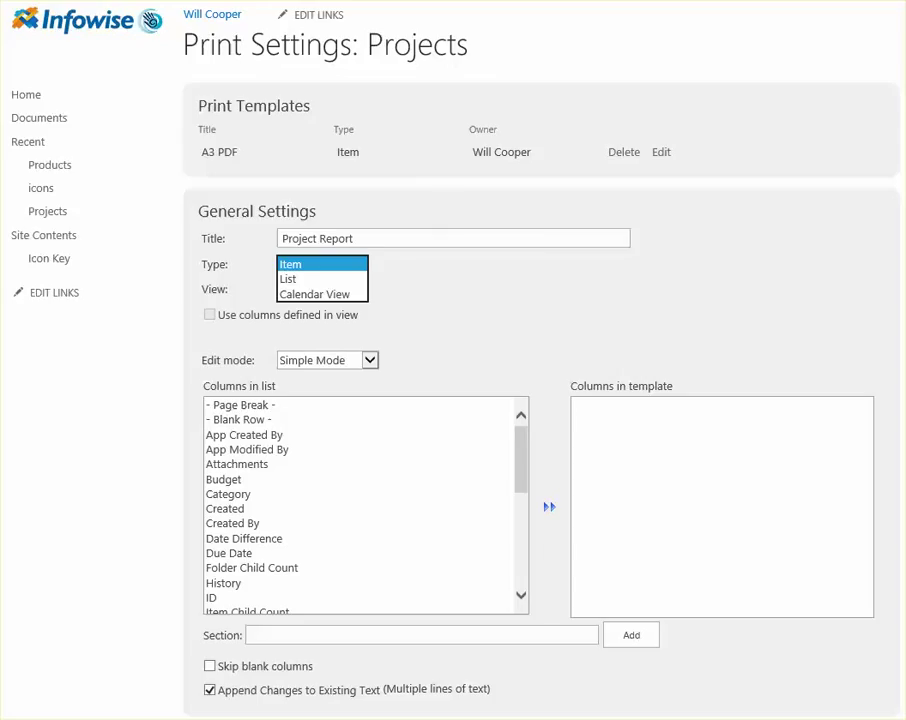
click(430, 288)
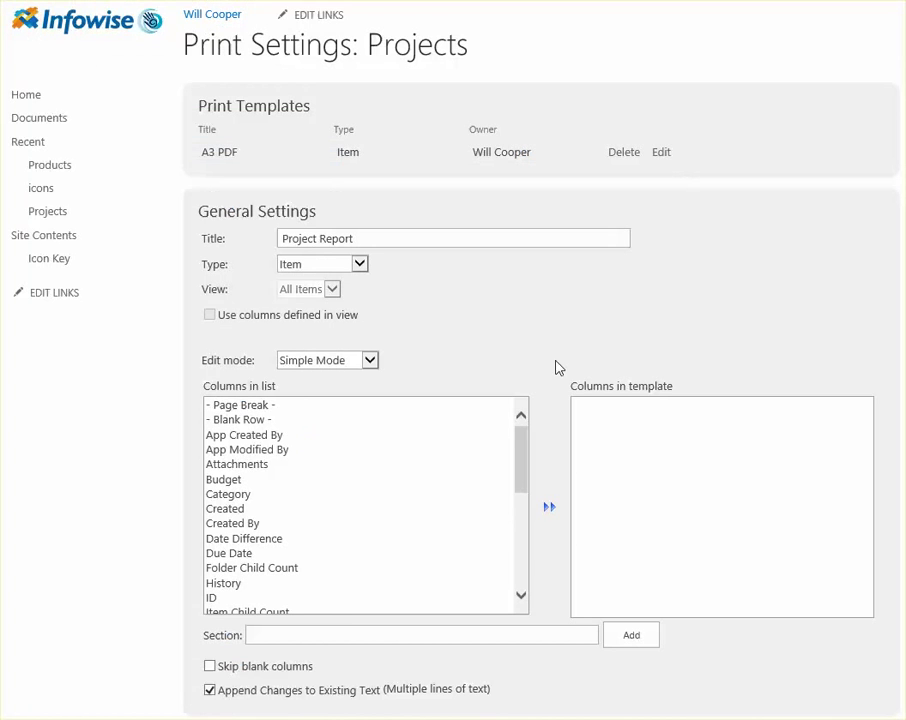
Step: Add a section named 'Definition' to the print template
click(310, 636)
text(Definition)
click(630, 642)
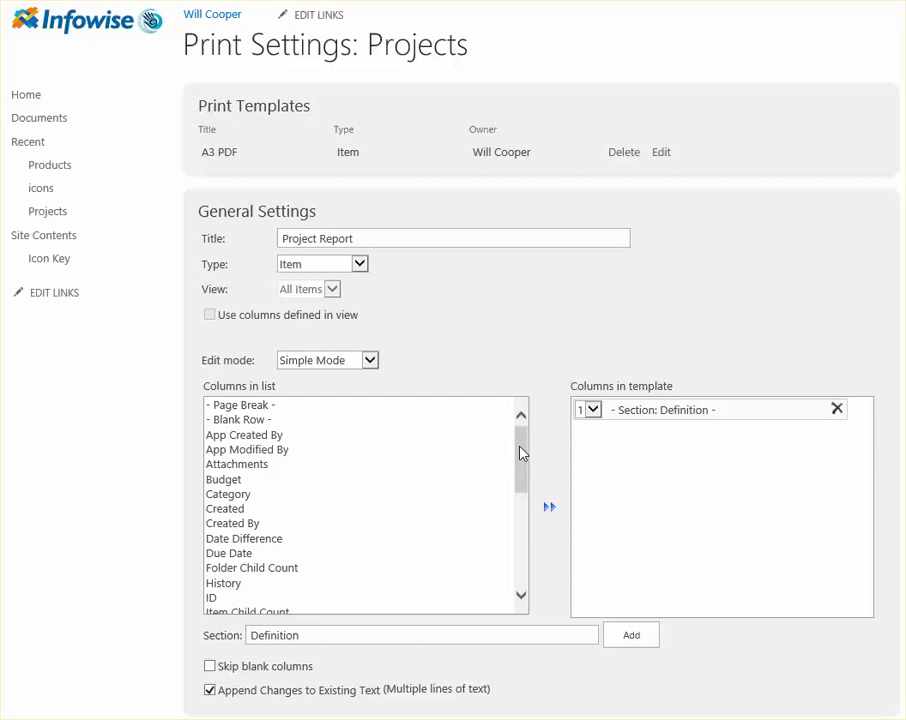
Step: Add Proj ID, Project, Category, Project Description, Kickoff Date and Due Date to the Definition section
mouse_move(522, 453)
mouse_down()
mouse_move(530, 463)
mouse_move(527, 541)
mouse_up()
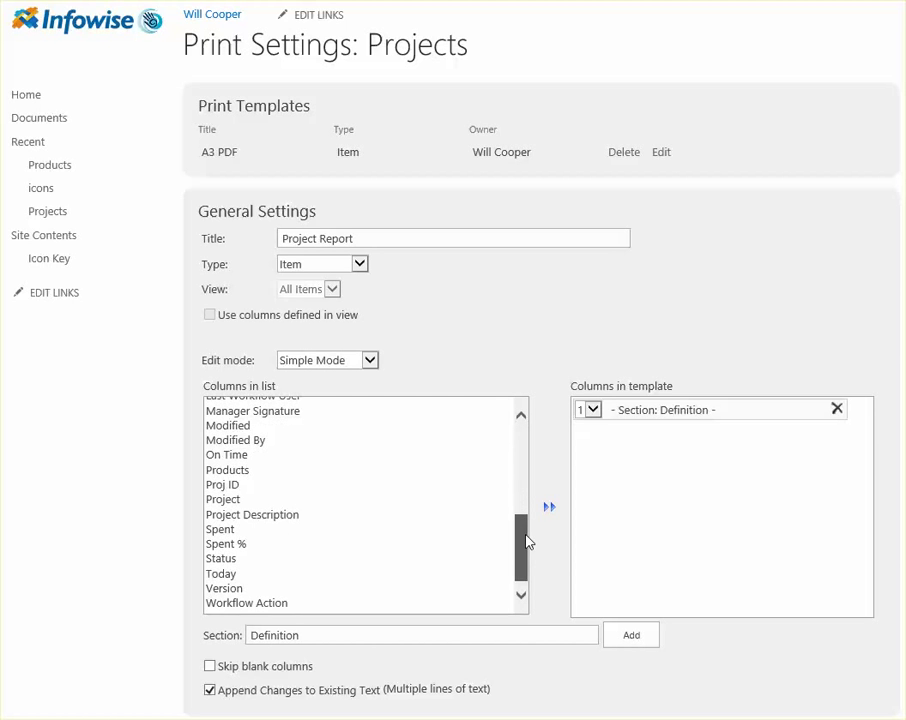
double_click(226, 488)
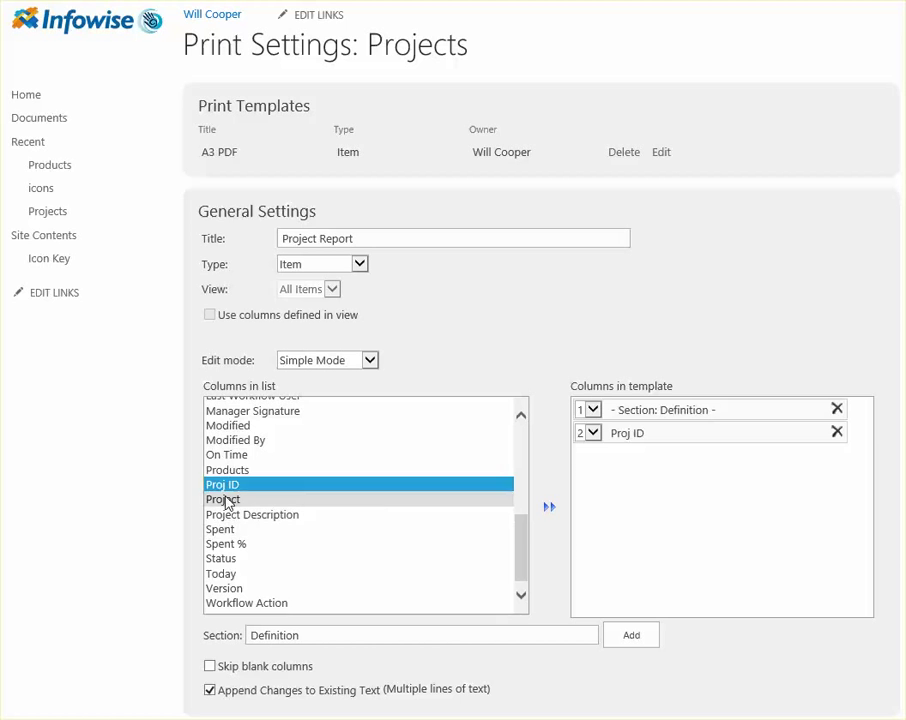
double_click(224, 500)
drag(521, 540, 530, 469)
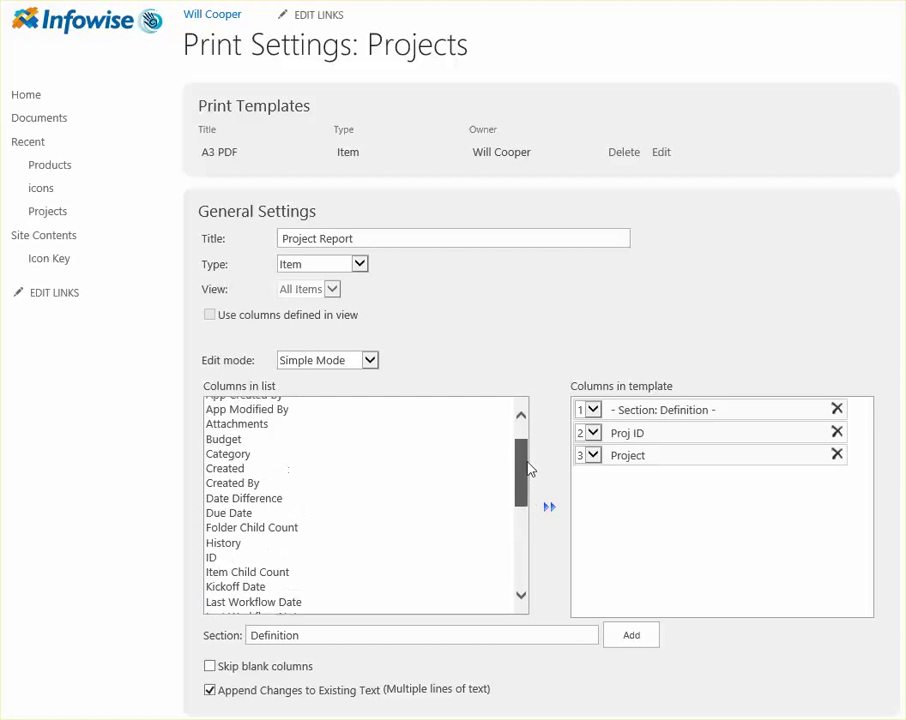
double_click(258, 459)
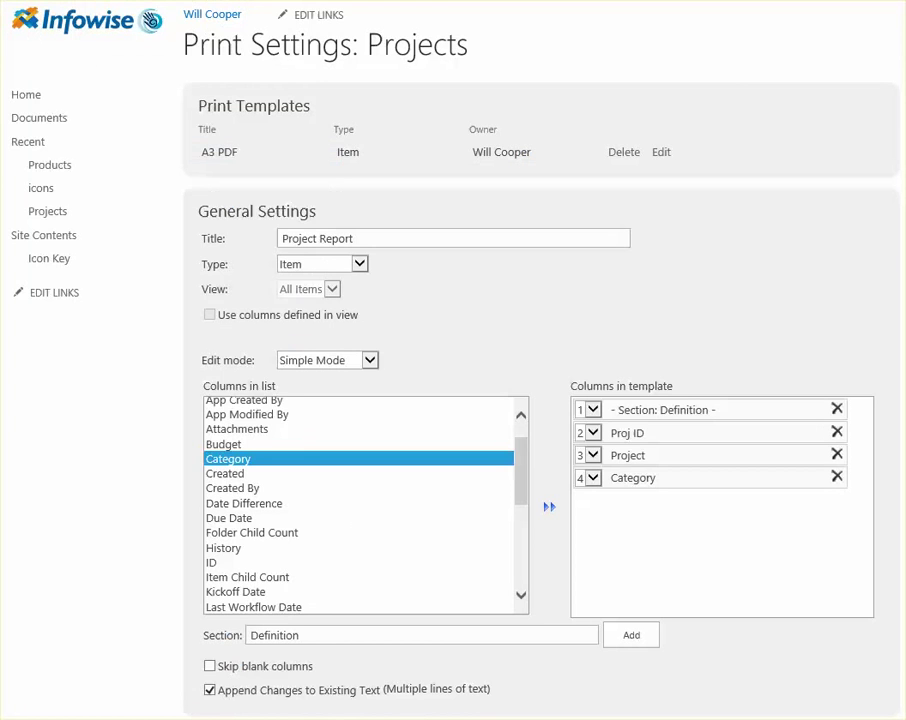
drag(527, 477, 527, 541)
double_click(358, 550)
drag(526, 546, 530, 511)
double_click(398, 516)
drag(532, 522, 528, 485)
double_click(418, 537)
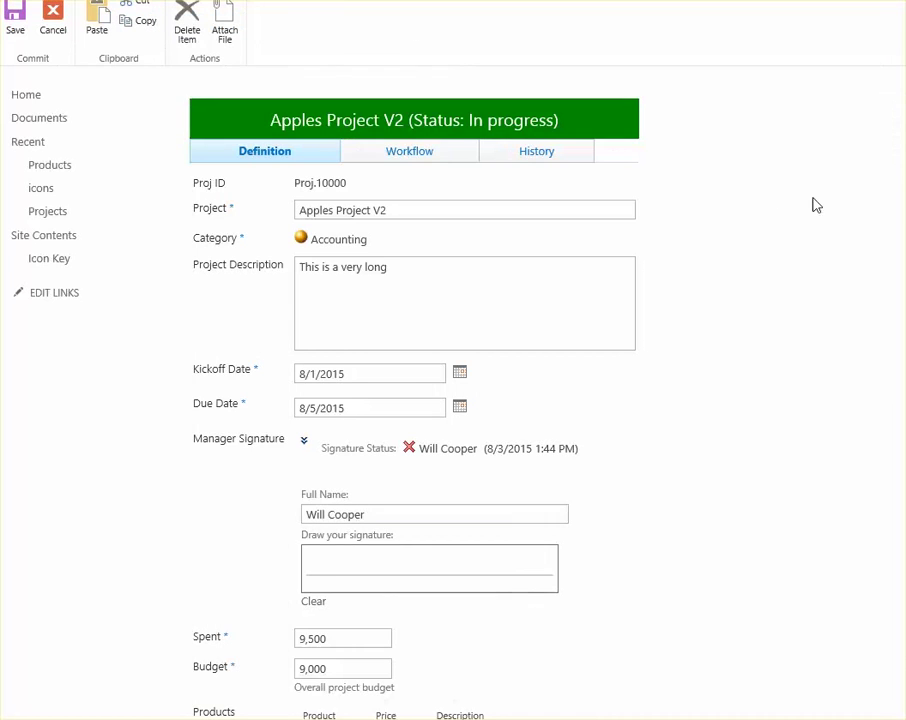
Step: Add the Manager Signature, Spent and Budget columns to the template
scroll(453, 390, down, 3)
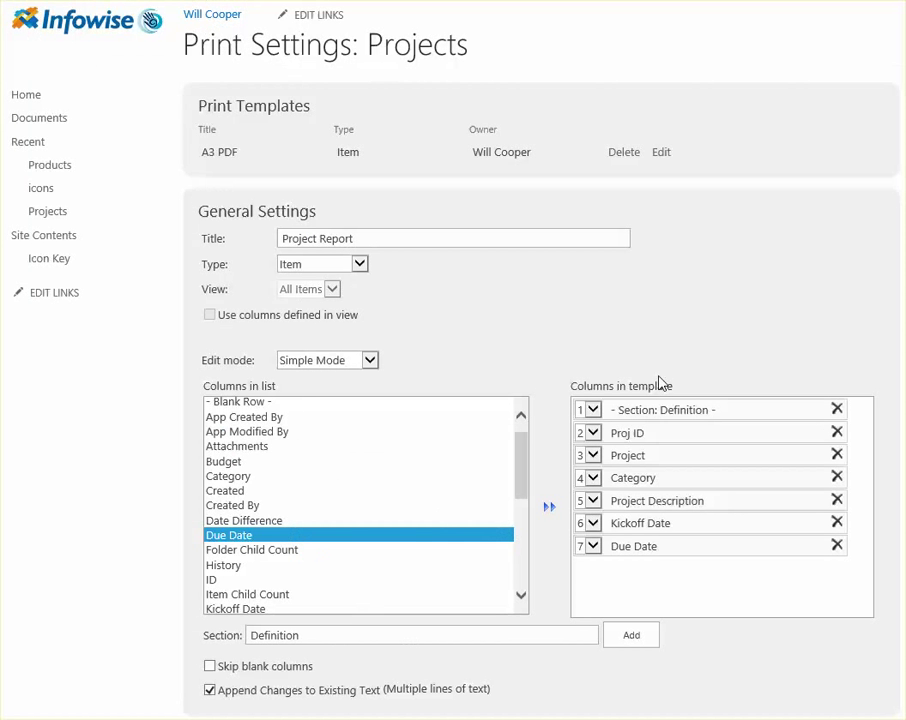
drag(525, 478, 526, 542)
double_click(282, 456)
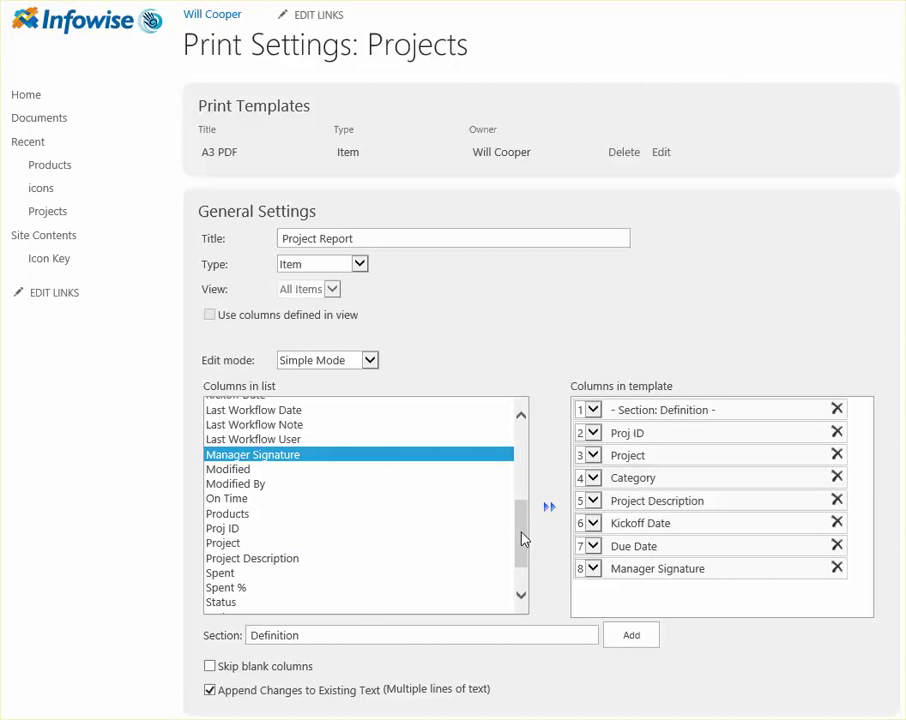
drag(521, 540, 521, 571)
double_click(240, 519)
scroll(517, 440, up, 5)
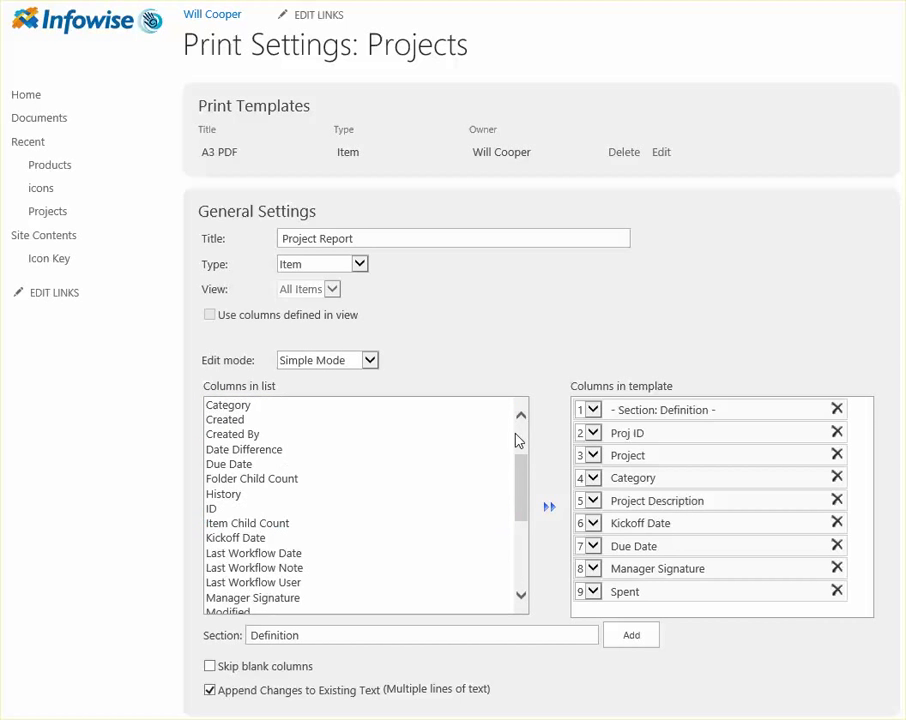
scroll(517, 440, up, 3)
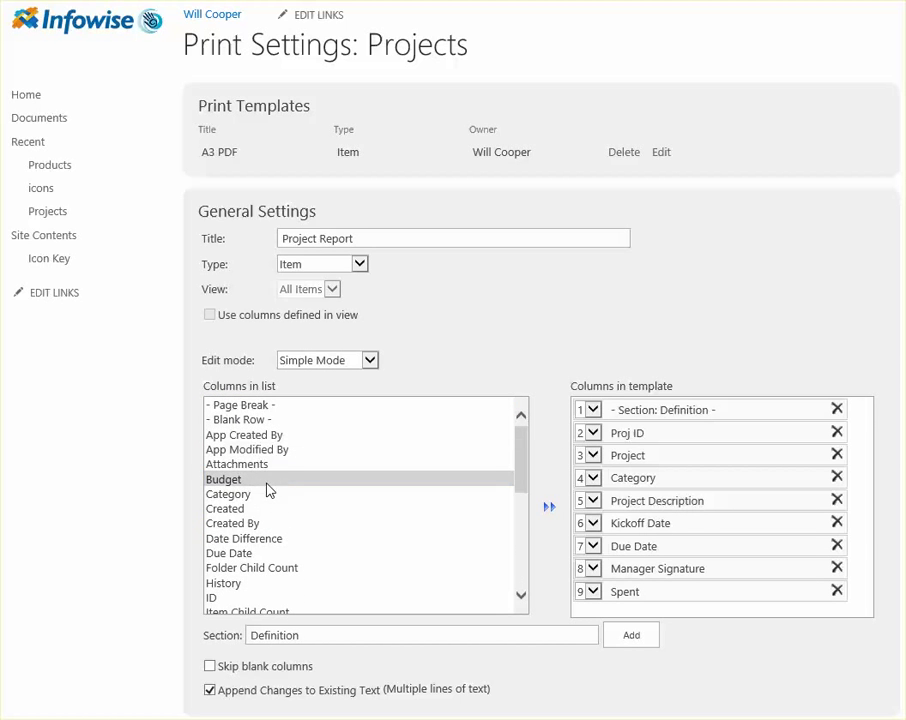
double_click(266, 483)
Step: Add the Products column, keeping Due Date at order position 7
scroll(521, 572, down, 4)
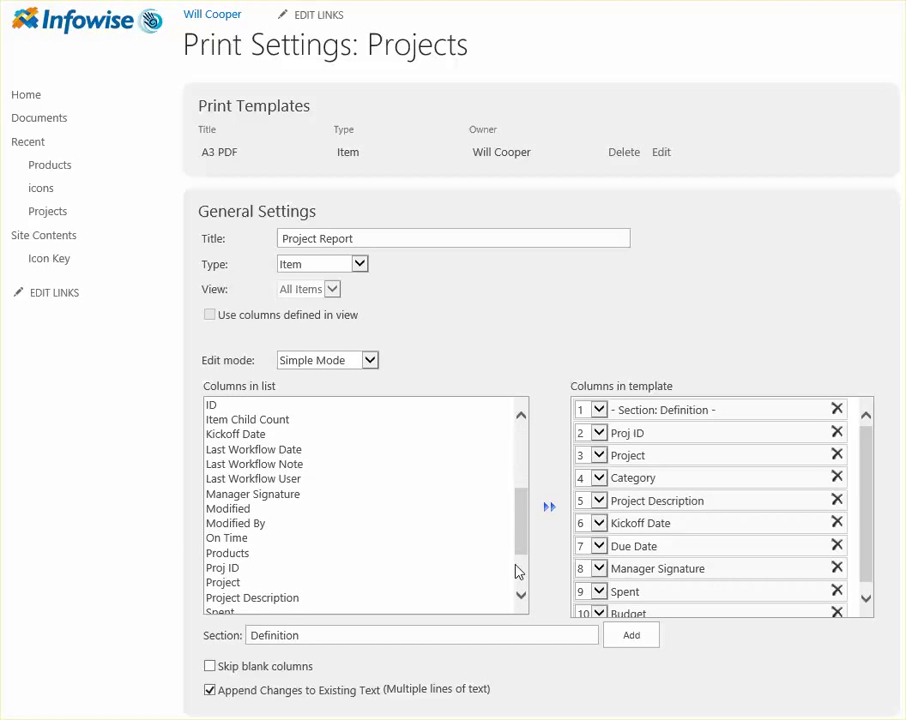
click(281, 552)
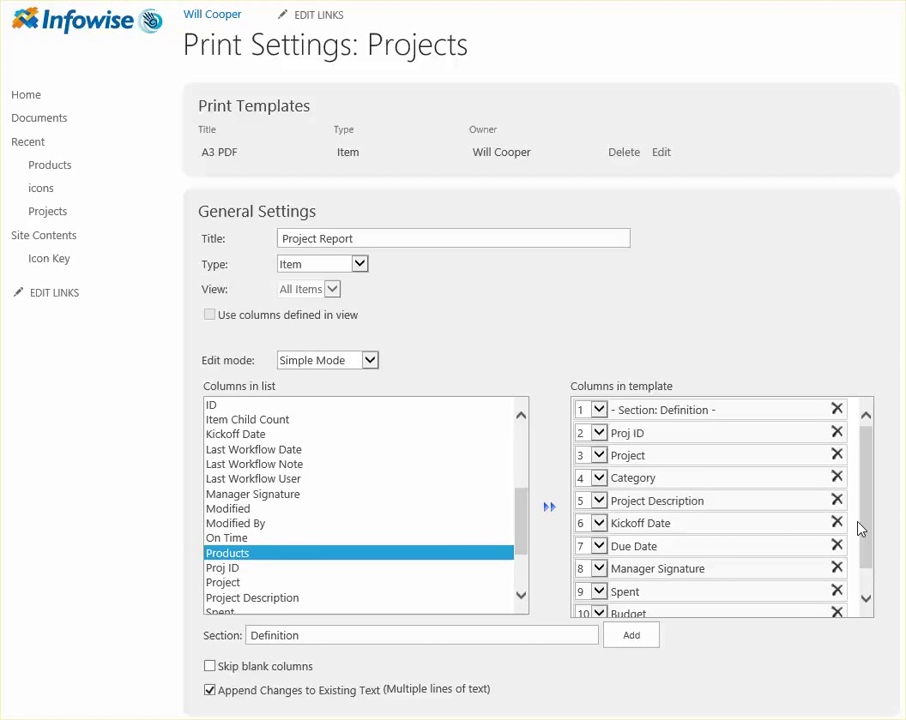
scroll(869, 530, down, 1)
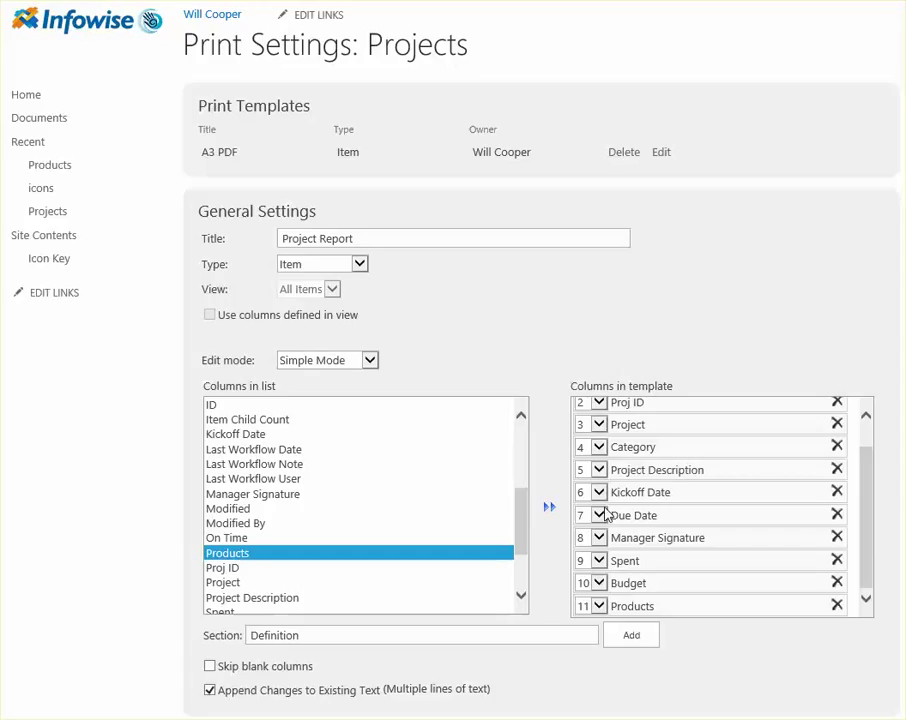
click(604, 515)
click(603, 518)
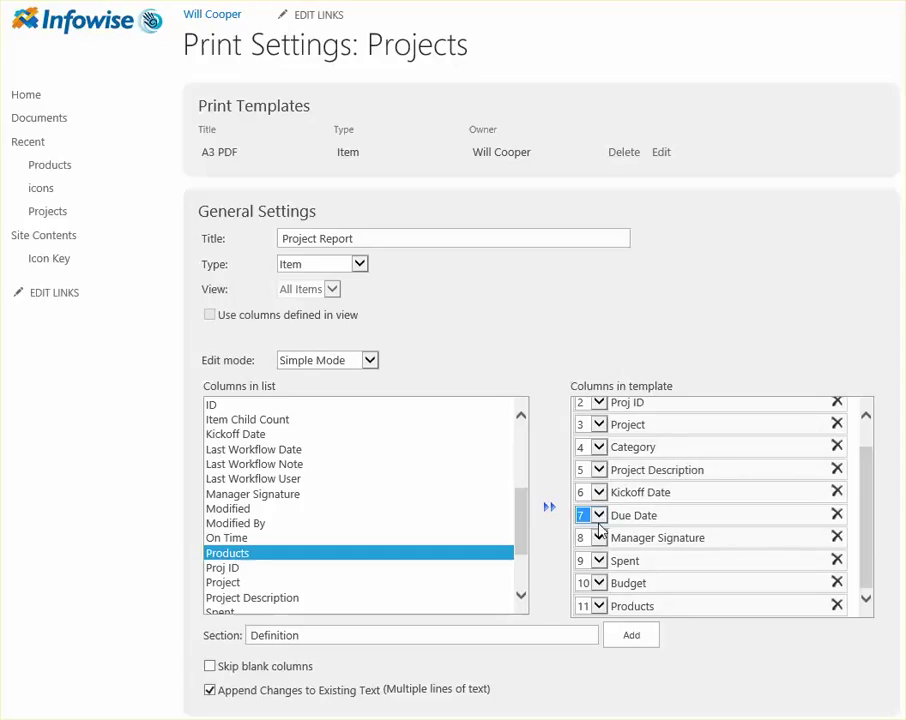
click(868, 597)
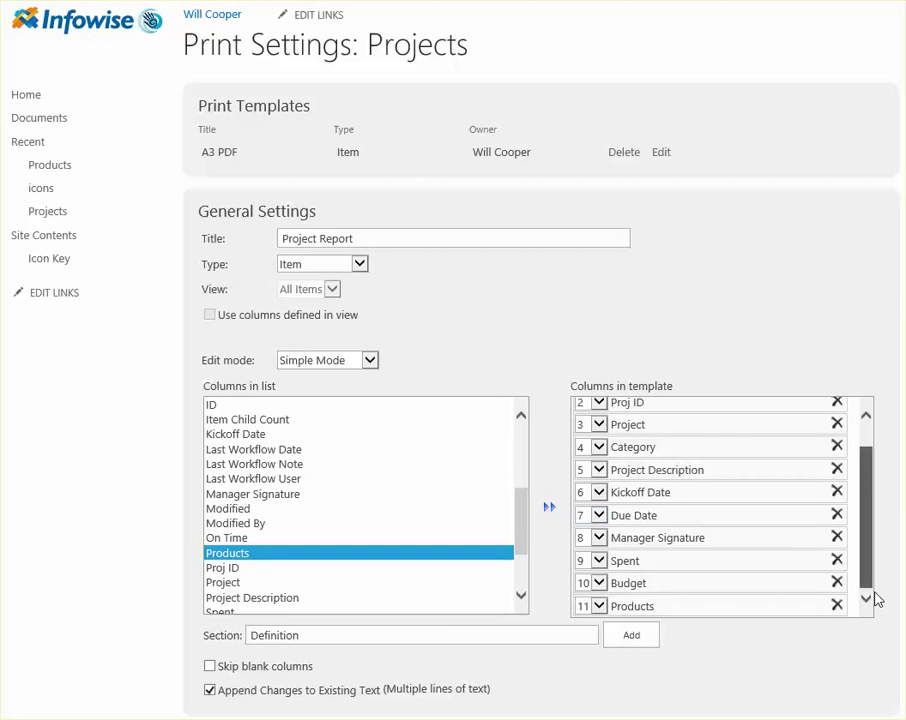
double_click(336, 637)
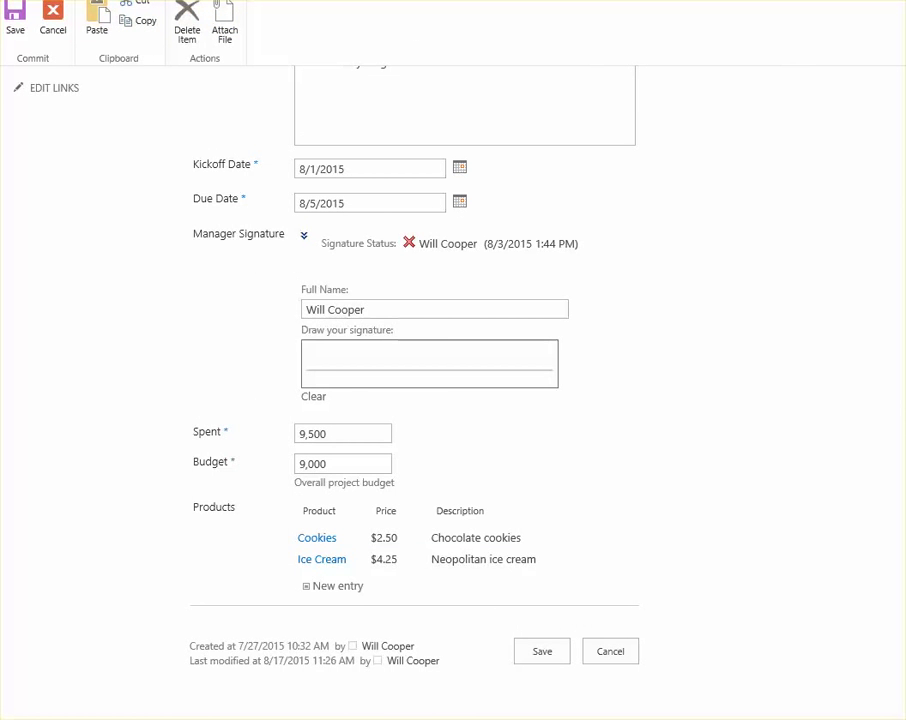
scroll(450, 400, up, 2)
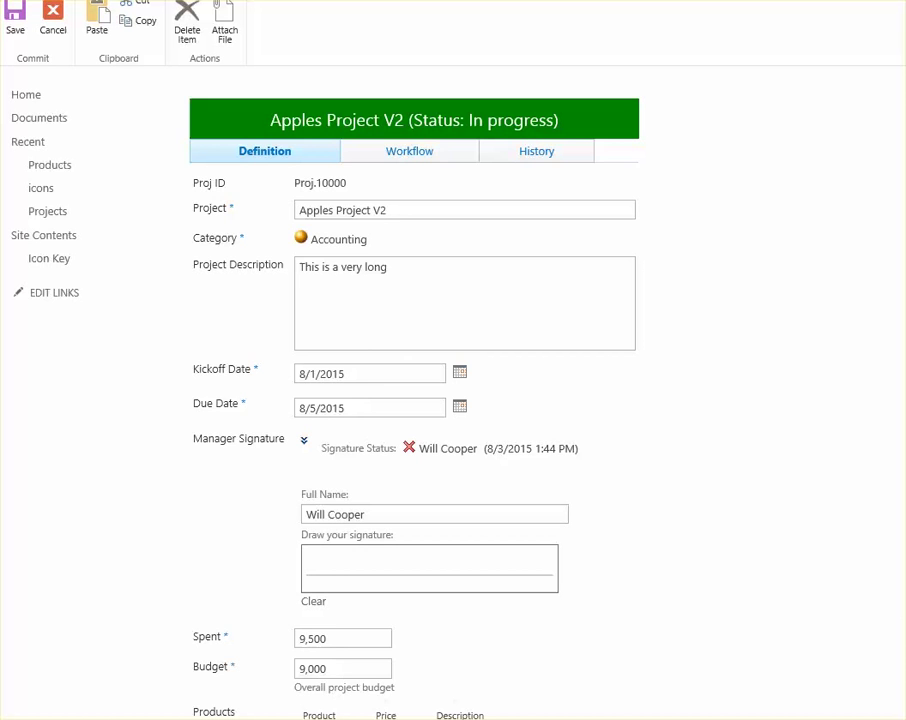
click(407, 158)
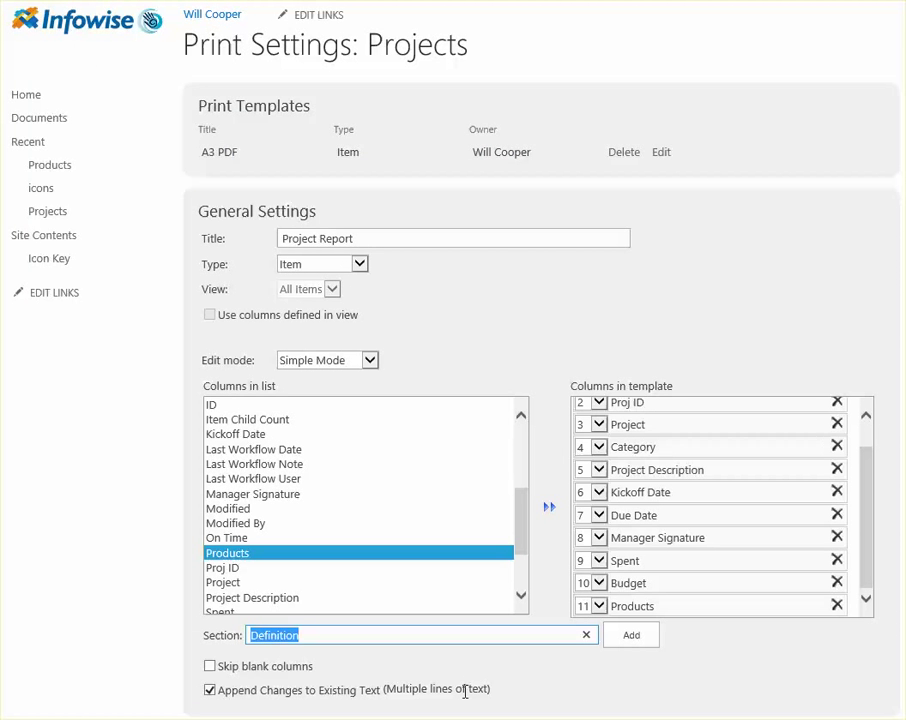
Step: Create a 'Workflow' section and add the Status column to it
text(Workflow)
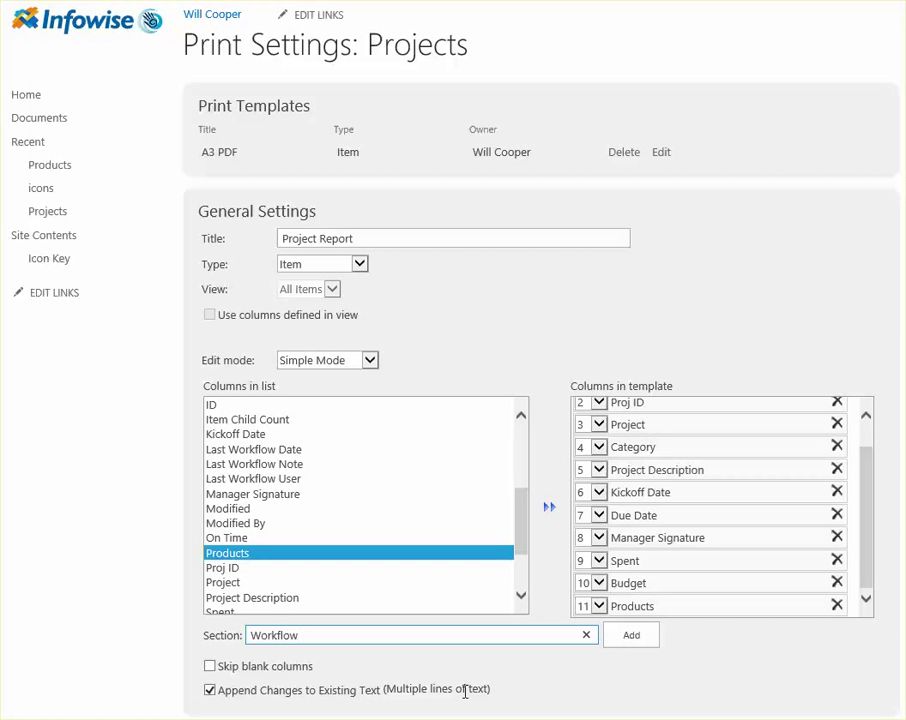
click(631, 637)
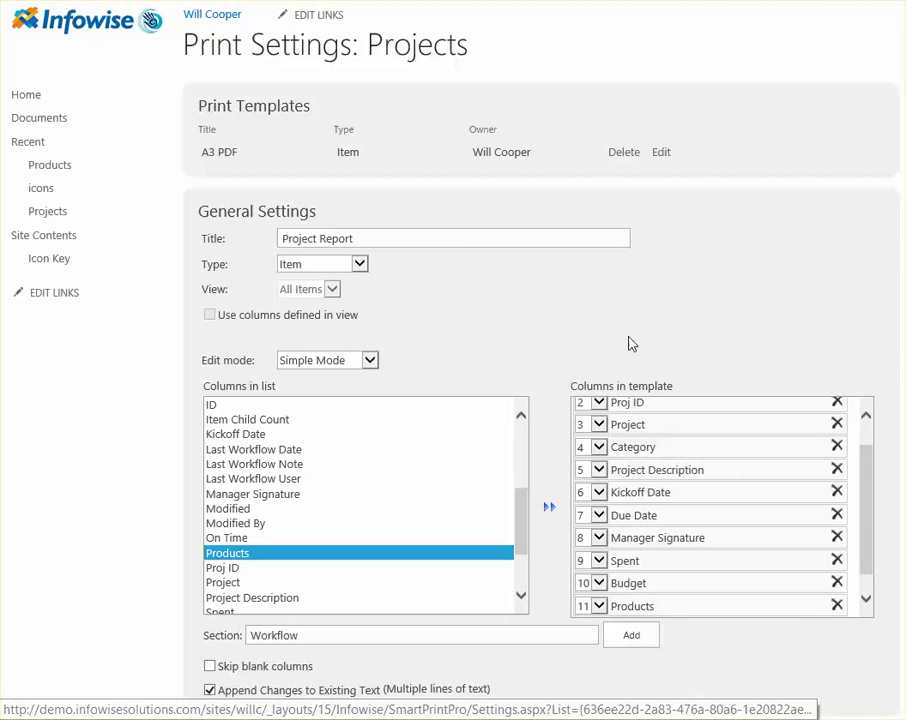
click(521, 597)
click(521, 597)
click(521, 597)
click(521, 597)
click(521, 597)
click(521, 597)
click(268, 548)
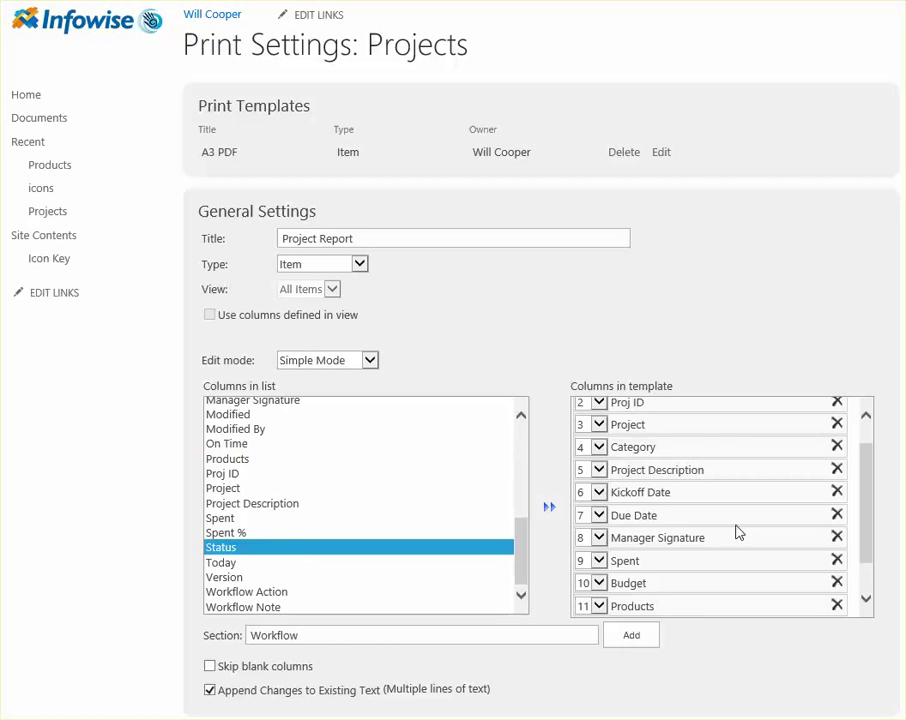
drag(868, 511, 869, 590)
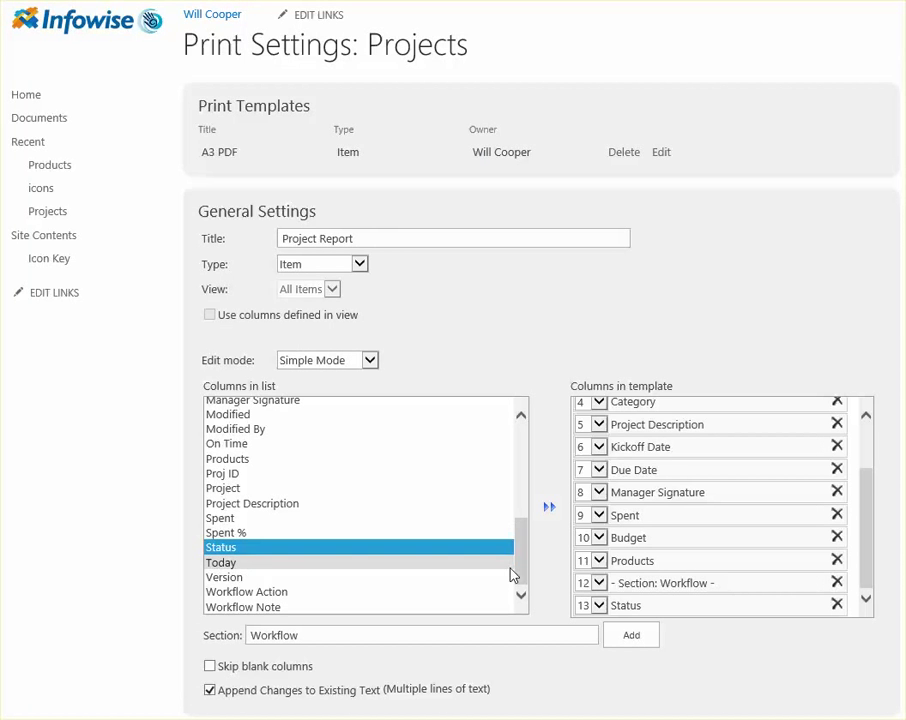
Step: Add the Last Workflow User, Last Workflow Date and Last Workflow Note columns
drag(524, 570, 525, 530)
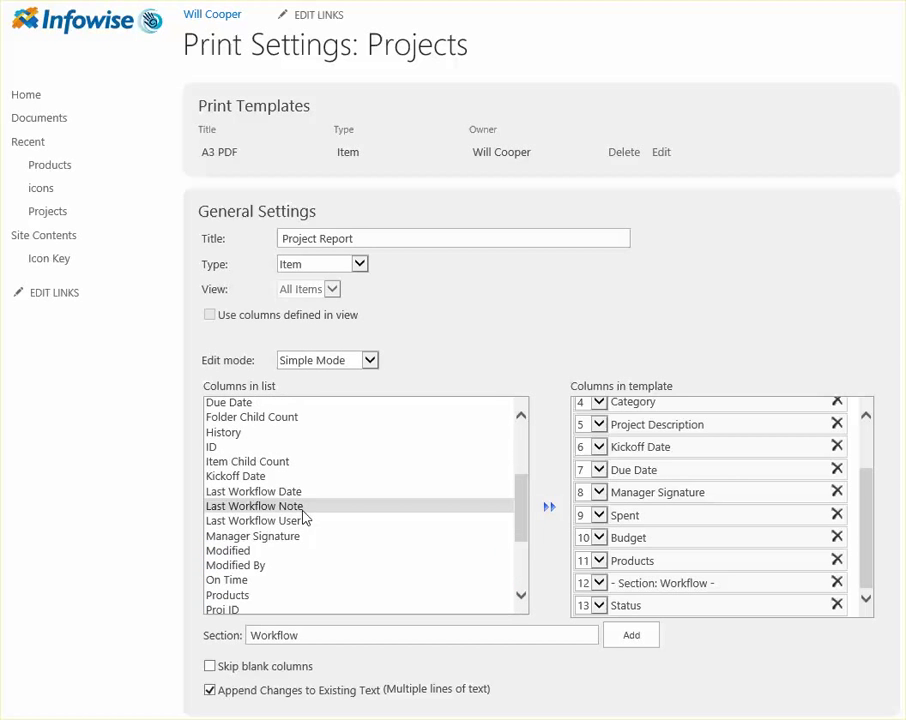
click(274, 523)
click(260, 491)
click(262, 506)
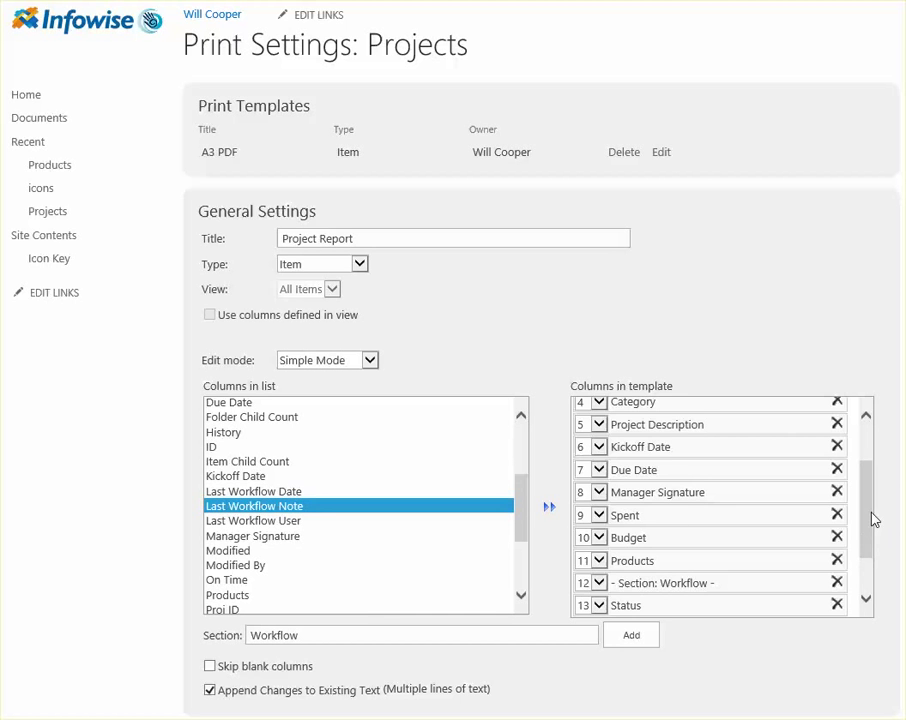
drag(860, 512, 860, 592)
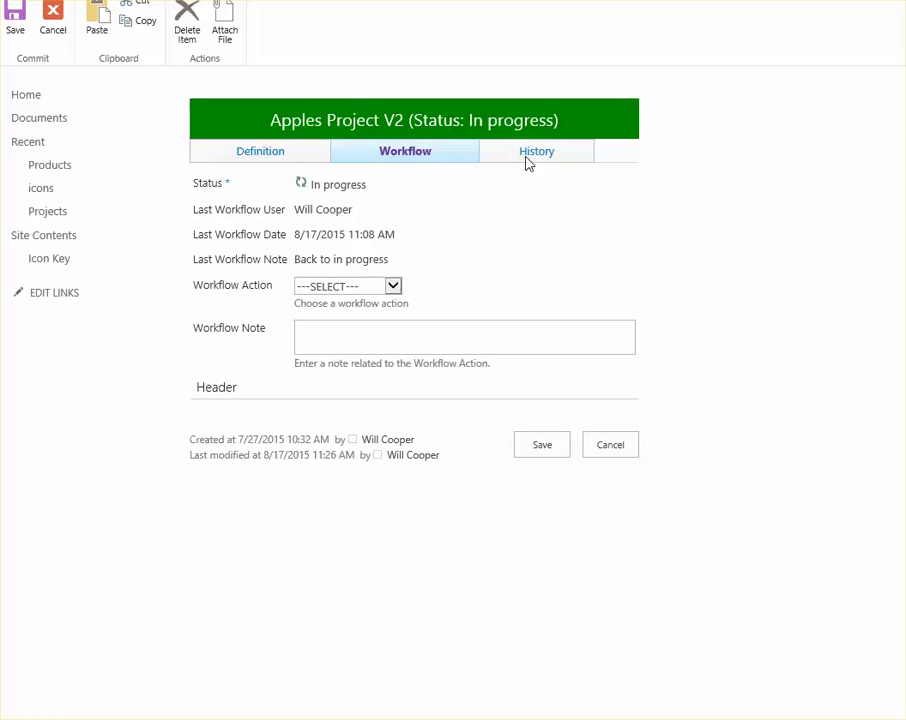
Step: Check the item's workflow history, then add a 'History' section to the template
click(527, 162)
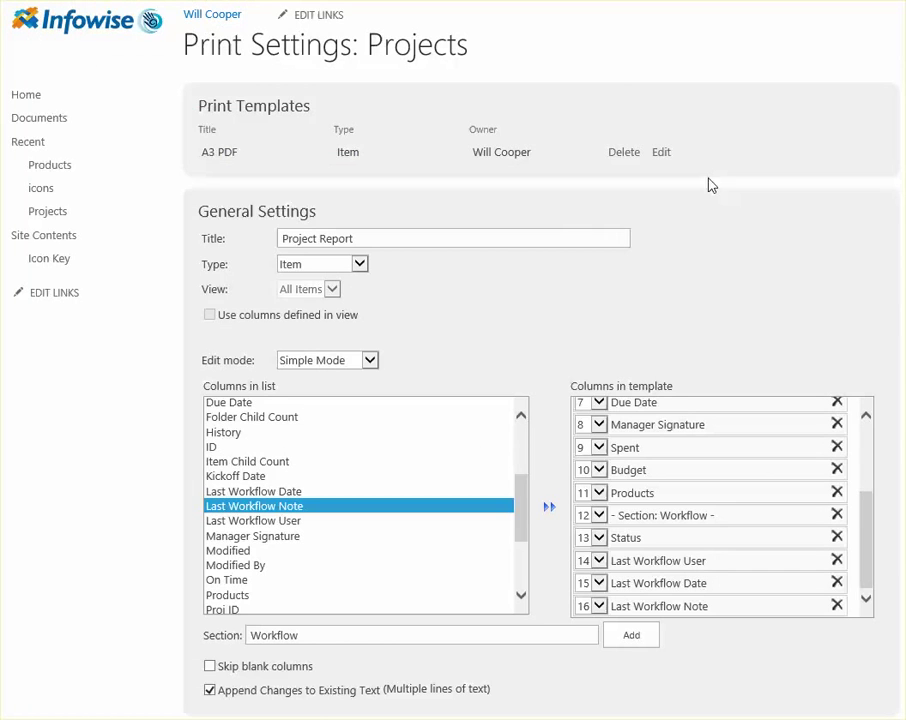
drag(324, 635, 30, 608)
text(History)
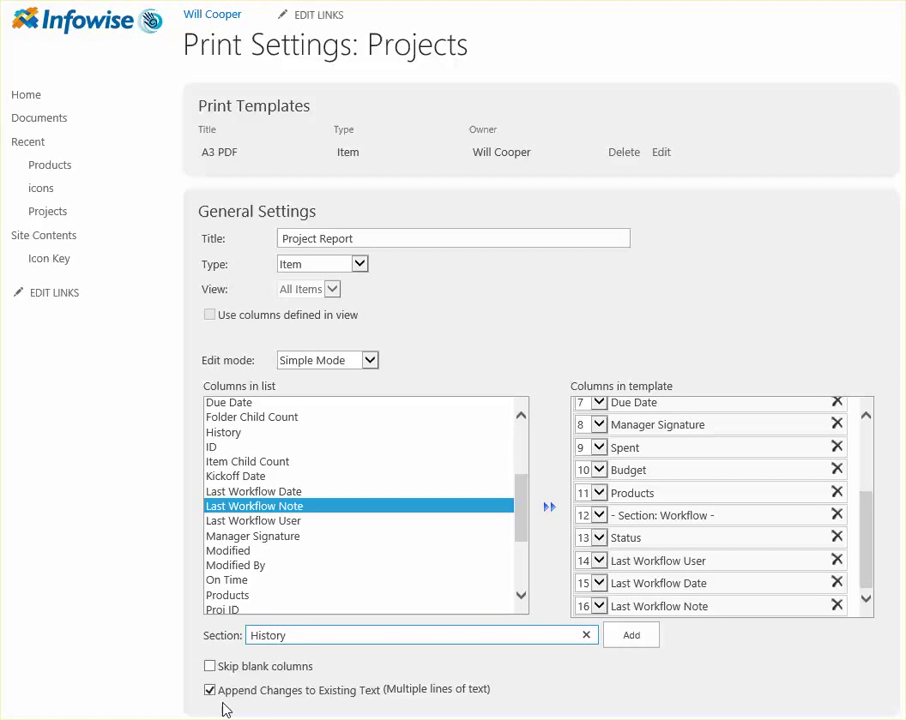
click(631, 636)
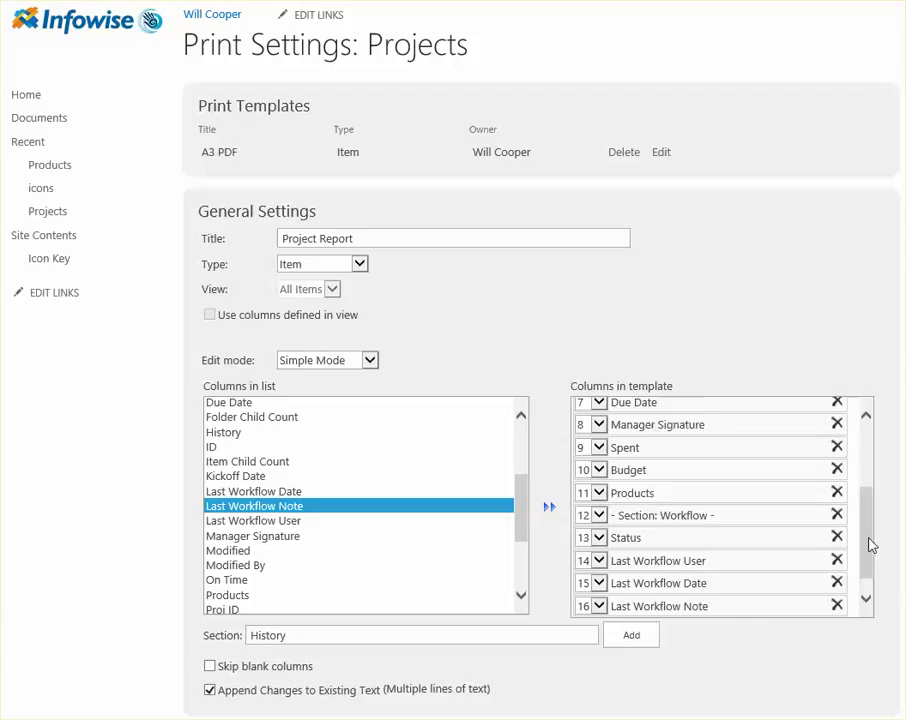
Step: Add the History column to the History section
drag(868, 542, 868, 552)
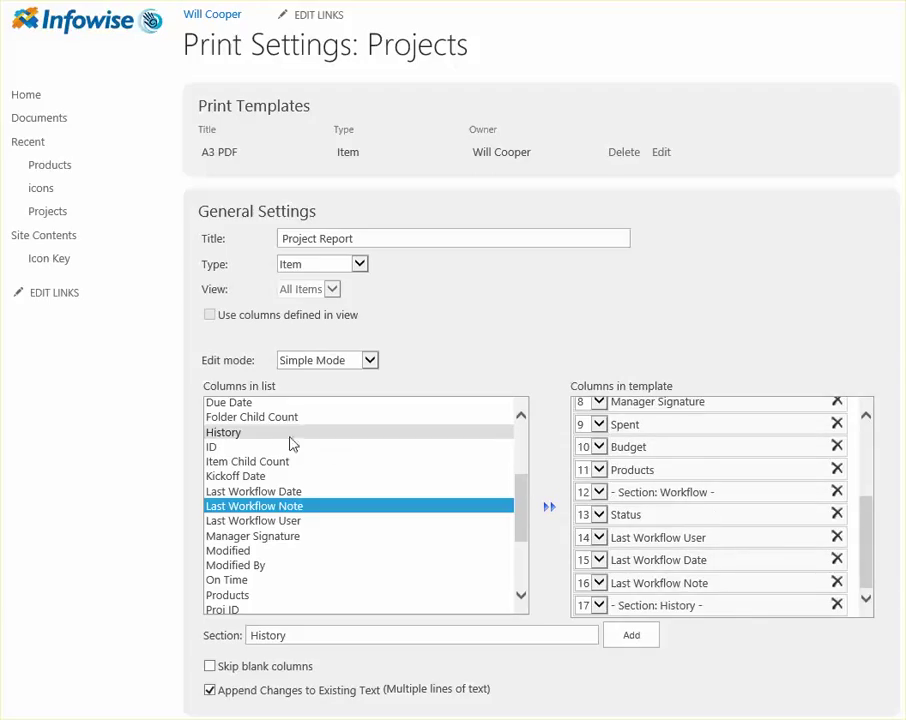
click(255, 436)
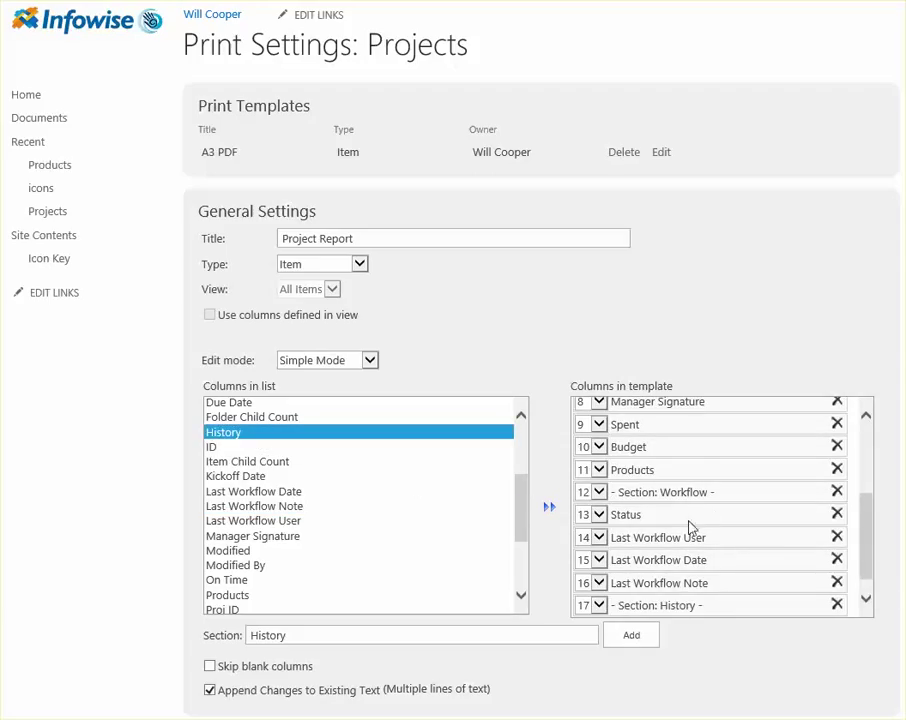
click(867, 597)
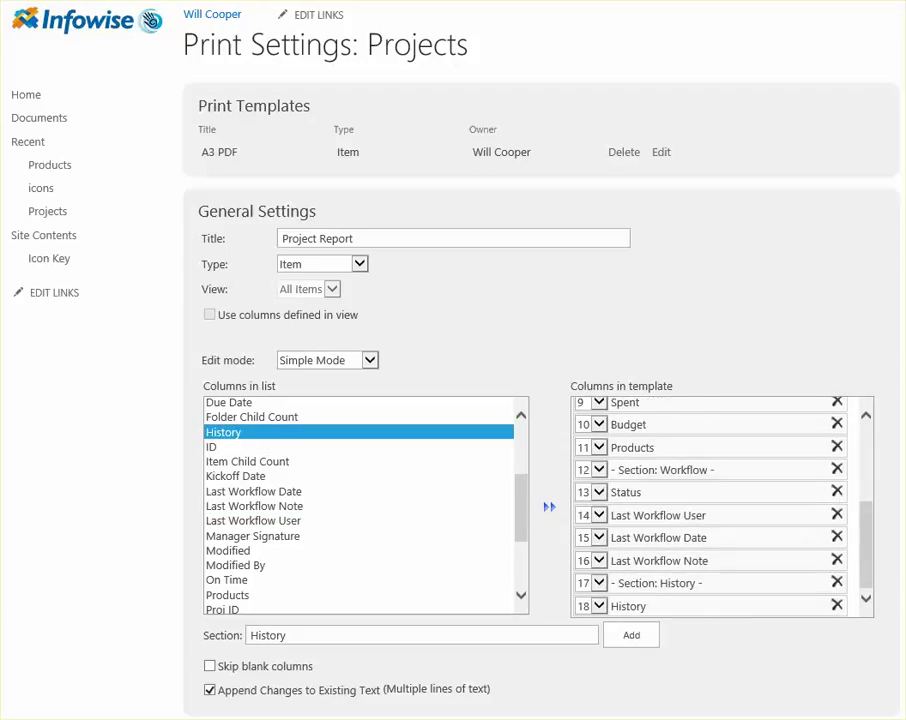
scroll(453, 360, down, 3)
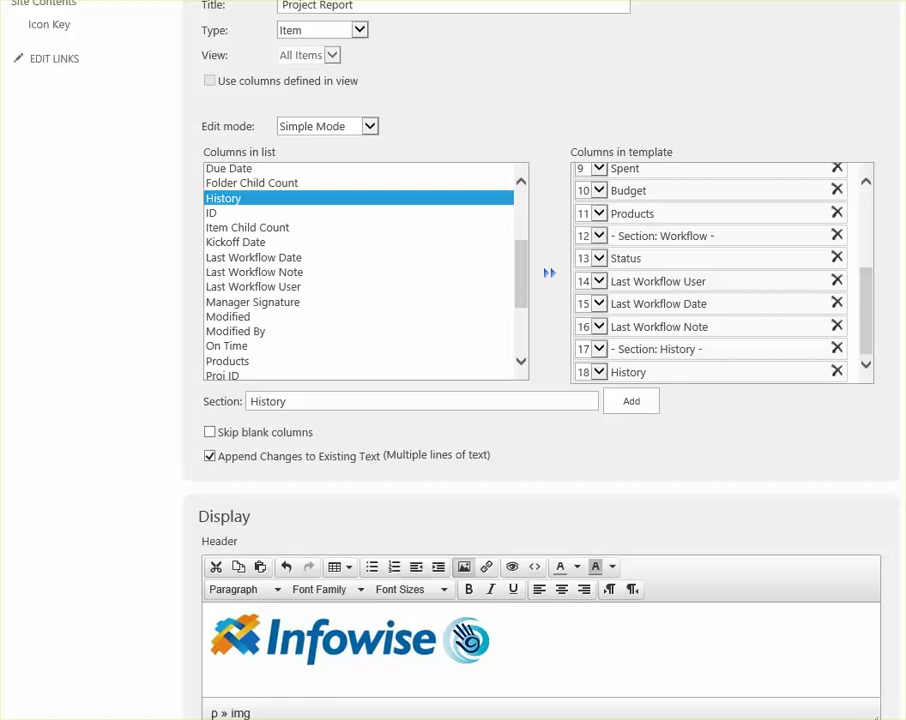
scroll(453, 360, down, 2)
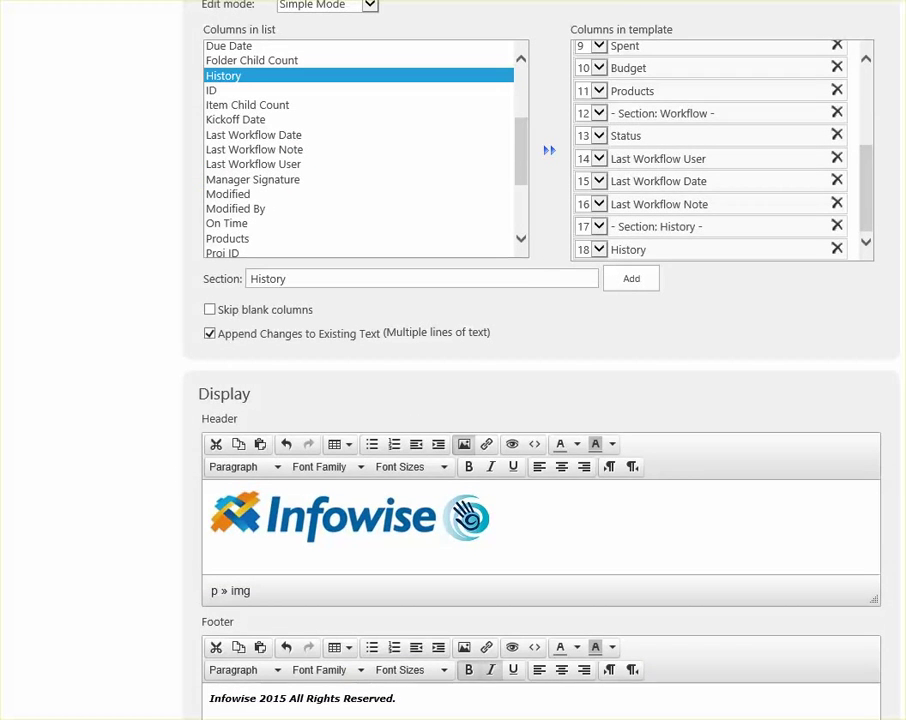
scroll(453, 360, down, 5)
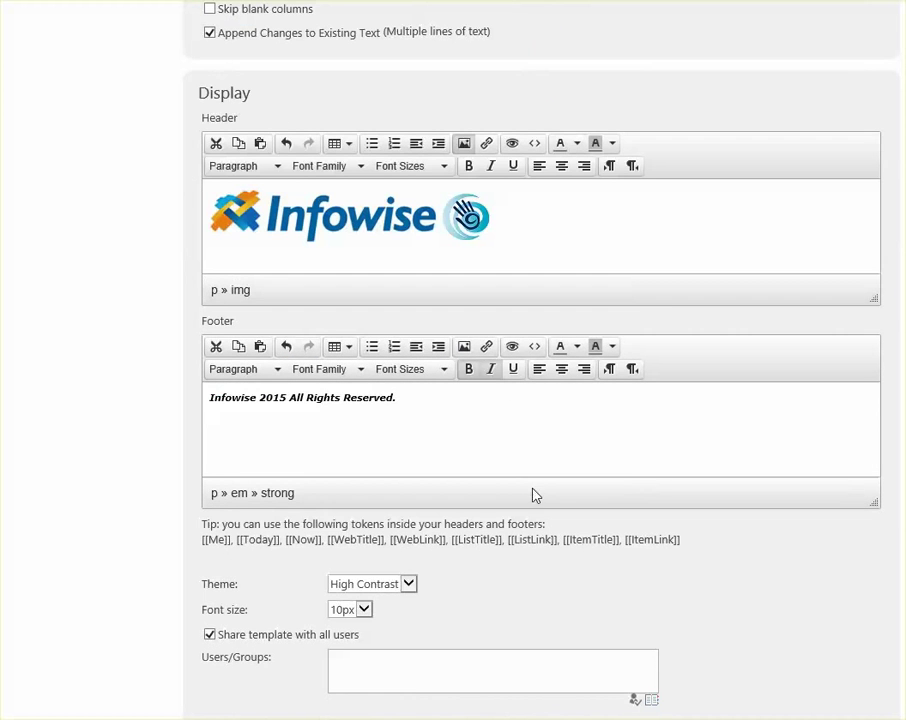
click(538, 224)
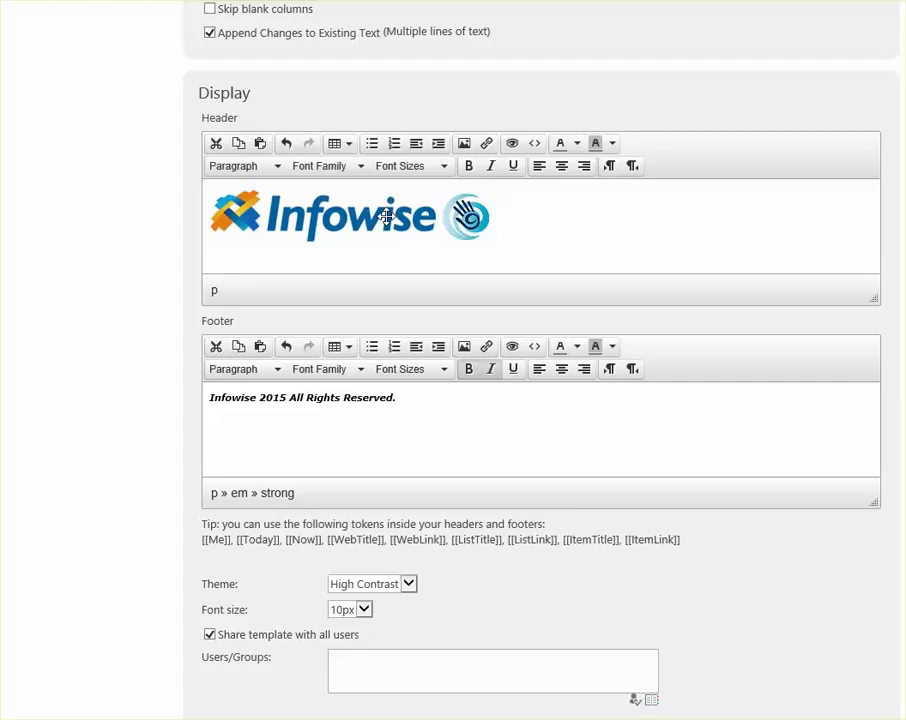
click(386, 216)
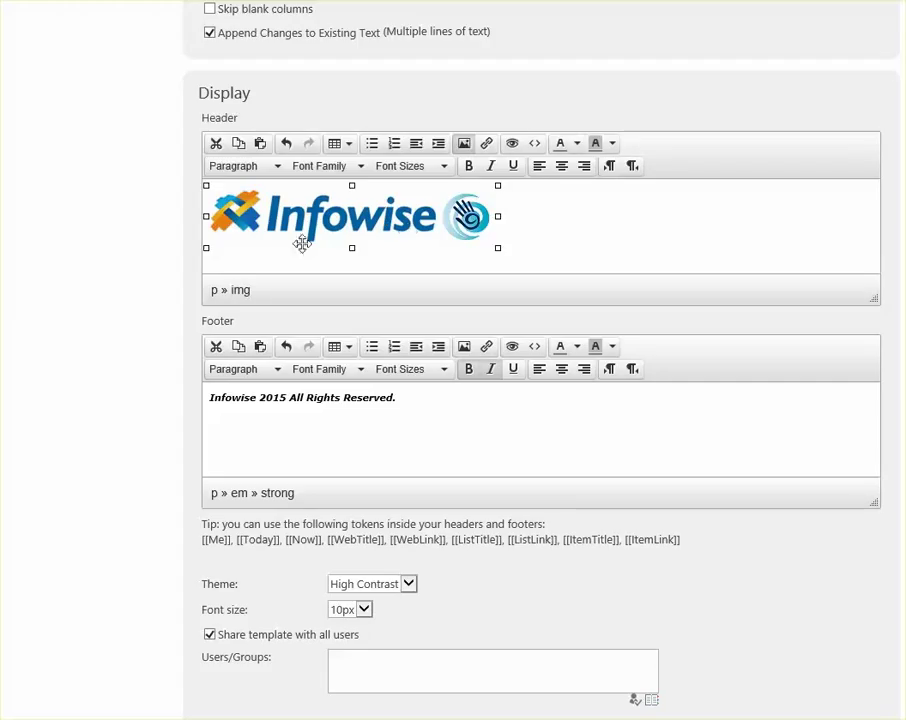
click(421, 394)
drag(421, 394, 187, 393)
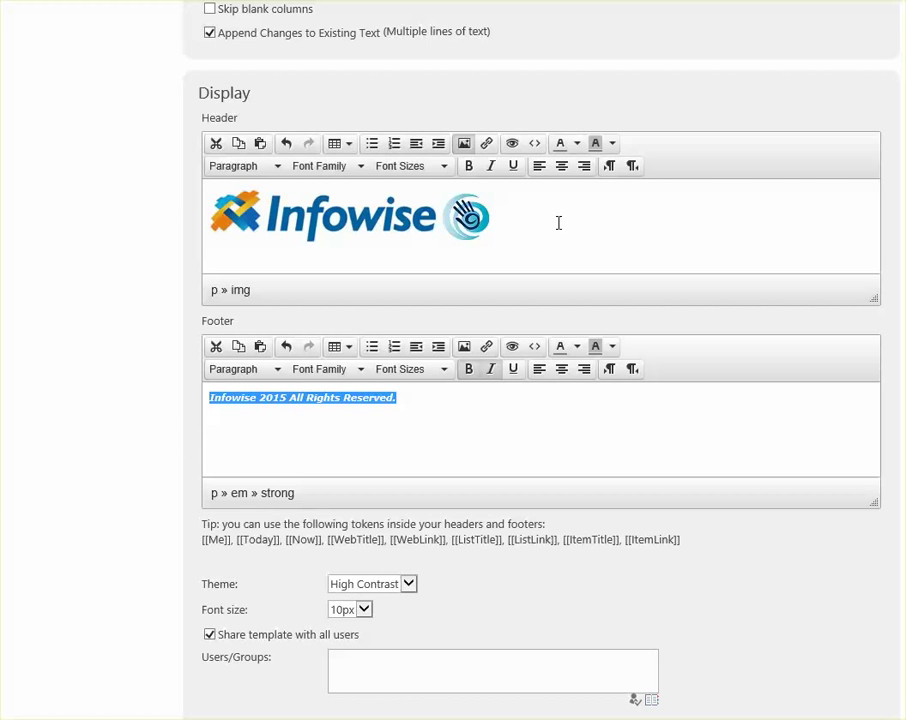
click(535, 147)
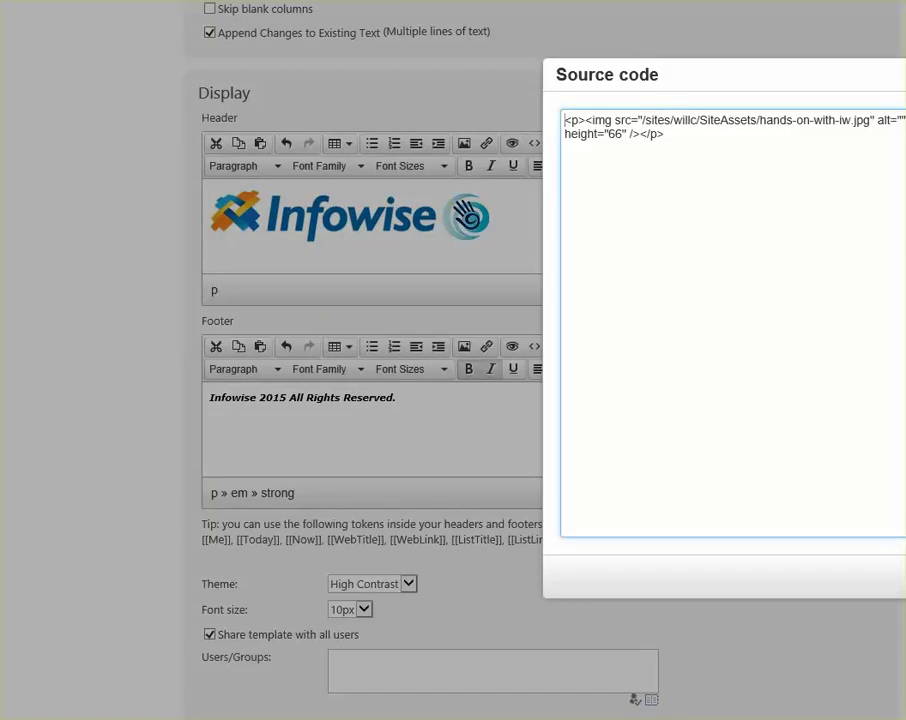
key(Escape)
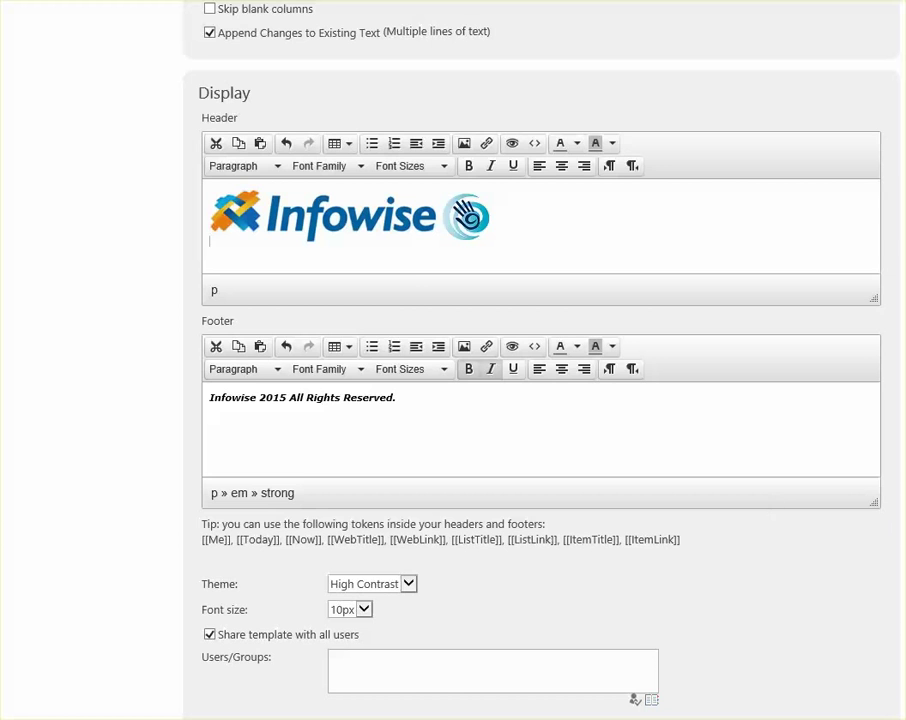
Step: Keep the High Contrast theme and set the template font size to 10px, shared with all users
scroll(511, 297, down, 3)
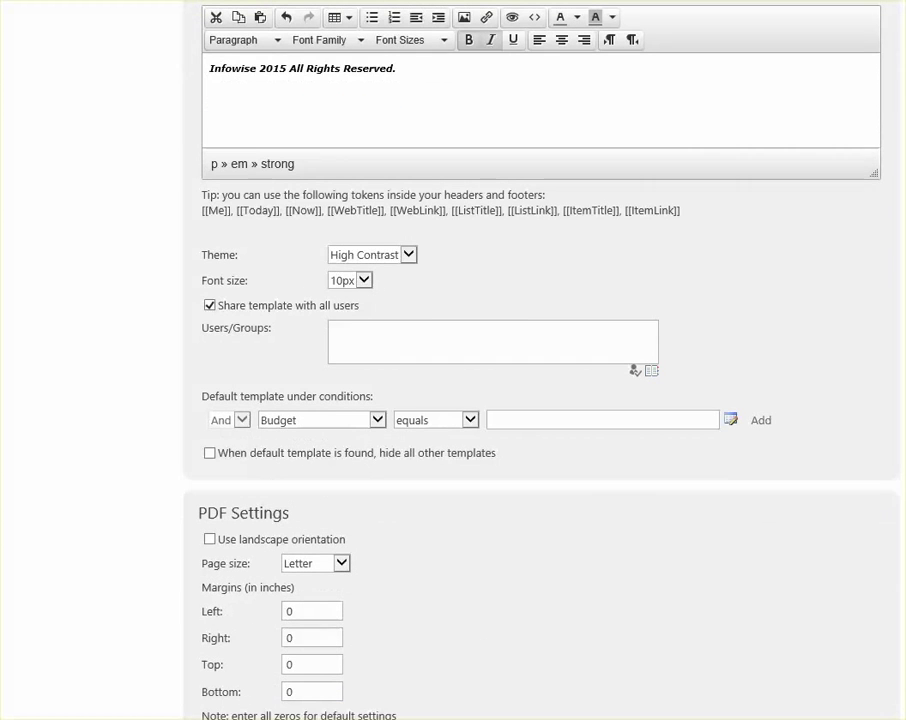
click(409, 256)
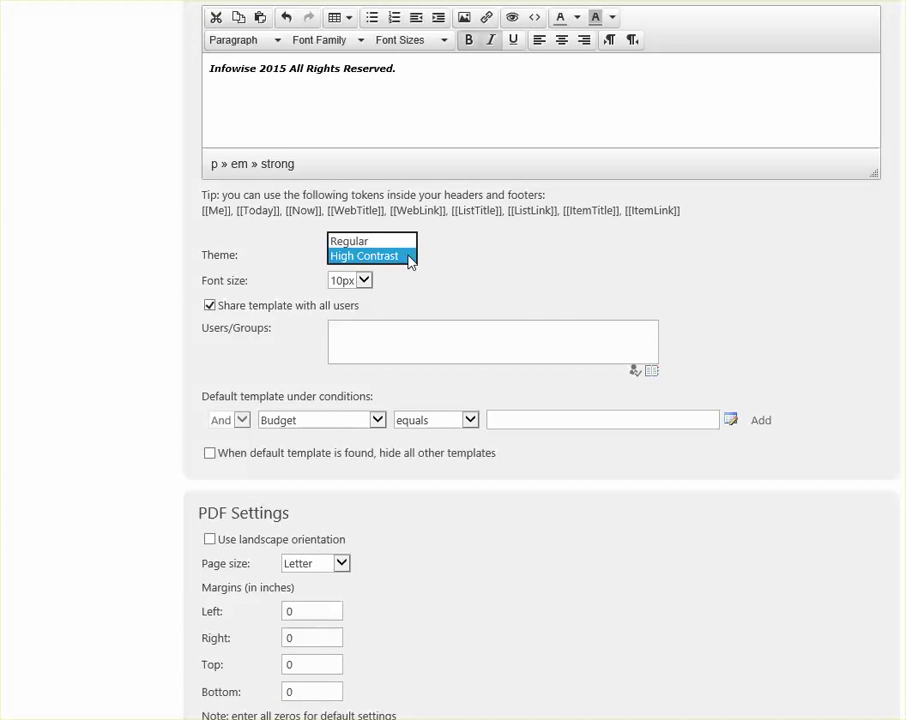
click(407, 258)
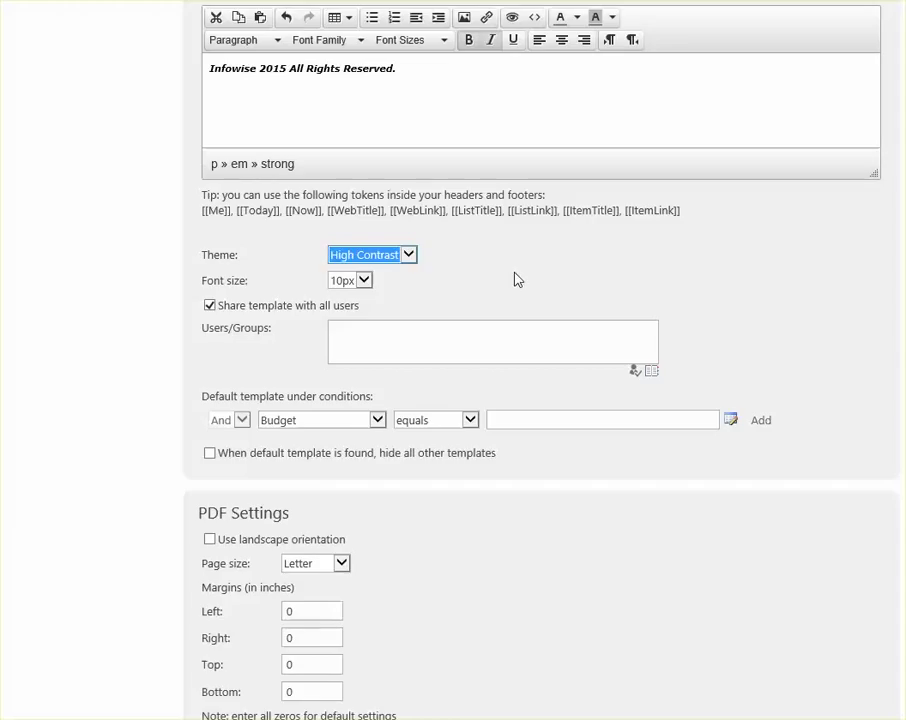
click(364, 281)
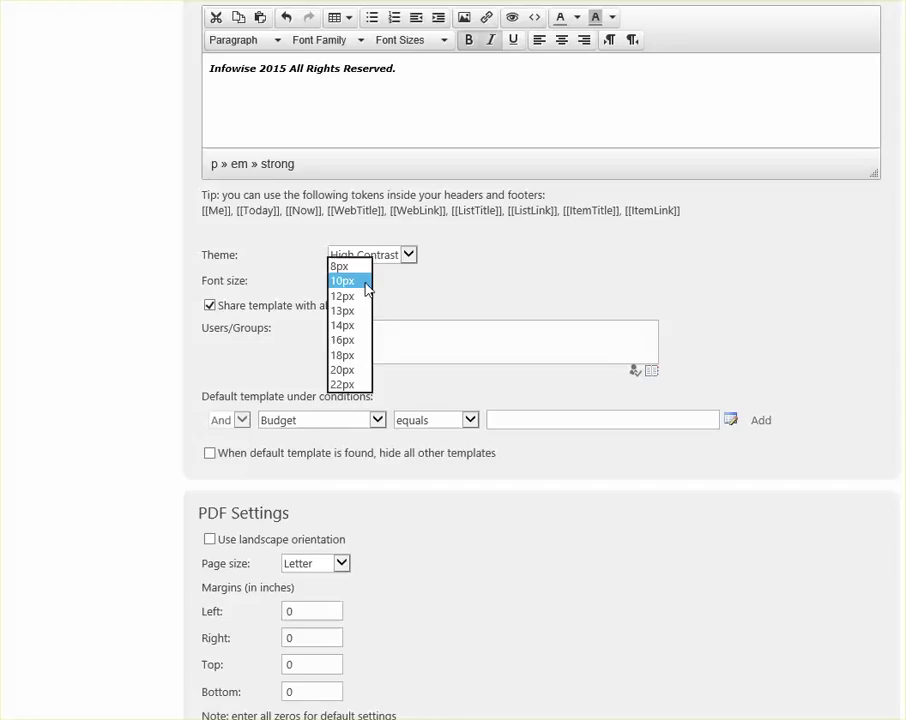
click(363, 283)
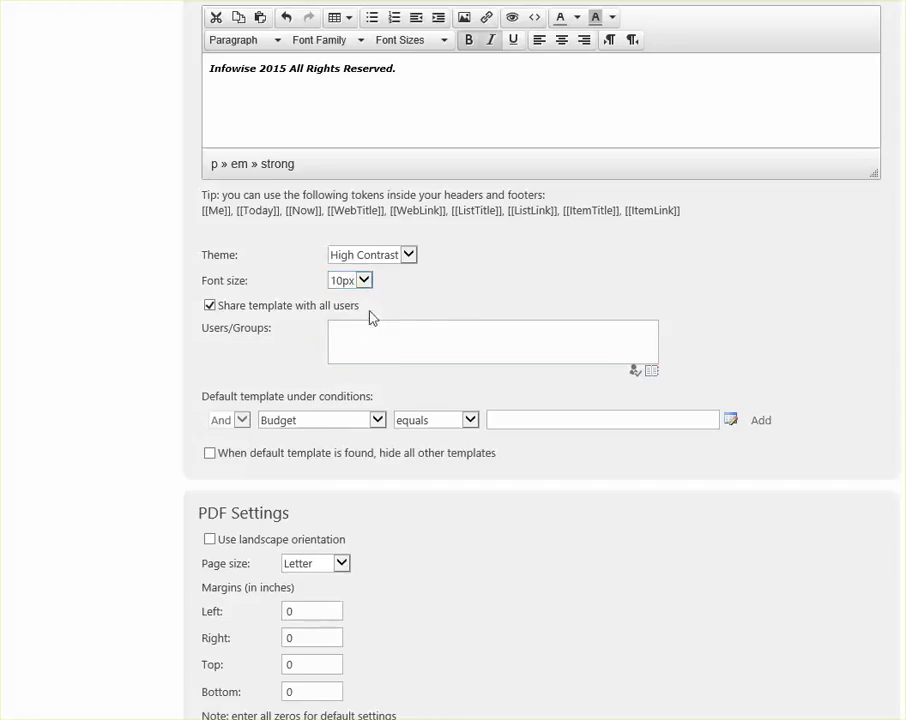
drag(368, 317, 220, 308)
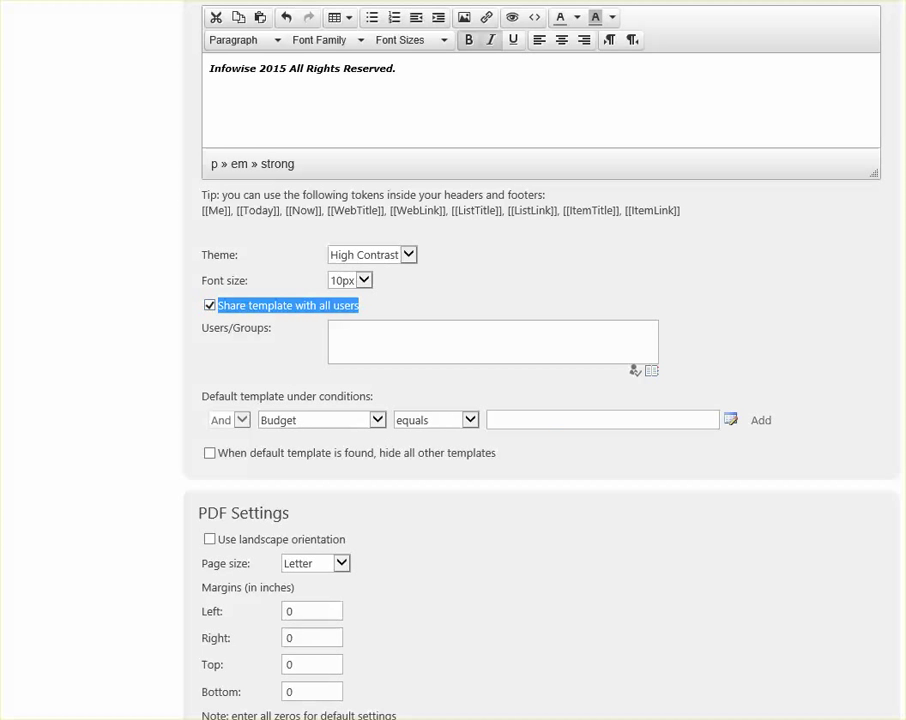
scroll(540, 360, down, 4)
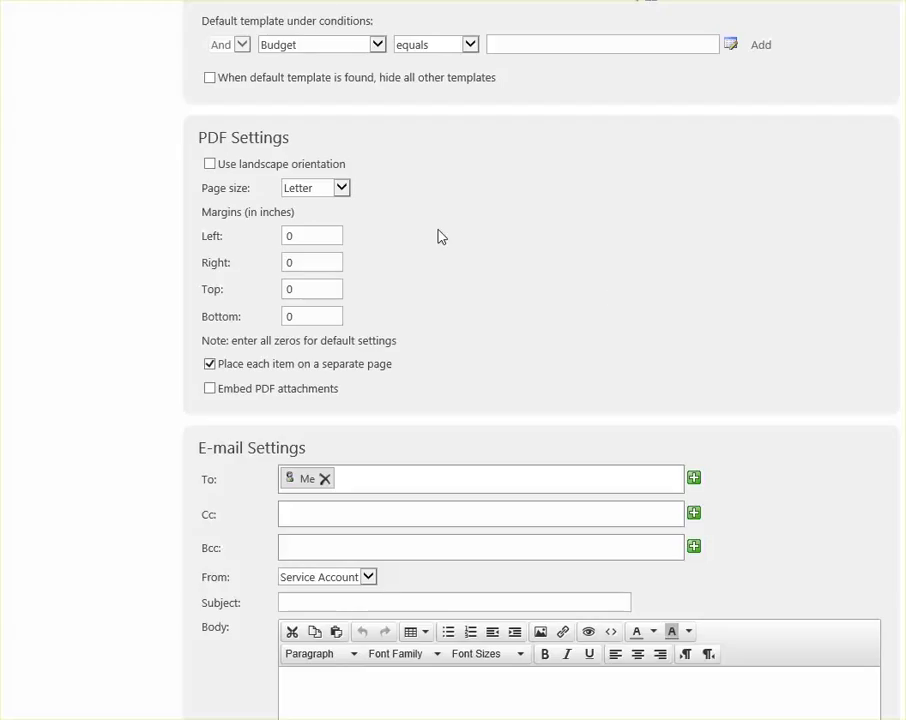
Step: Set PDF output to landscape Letter pages, zero margins, each item on a separate page
click(209, 164)
click(342, 190)
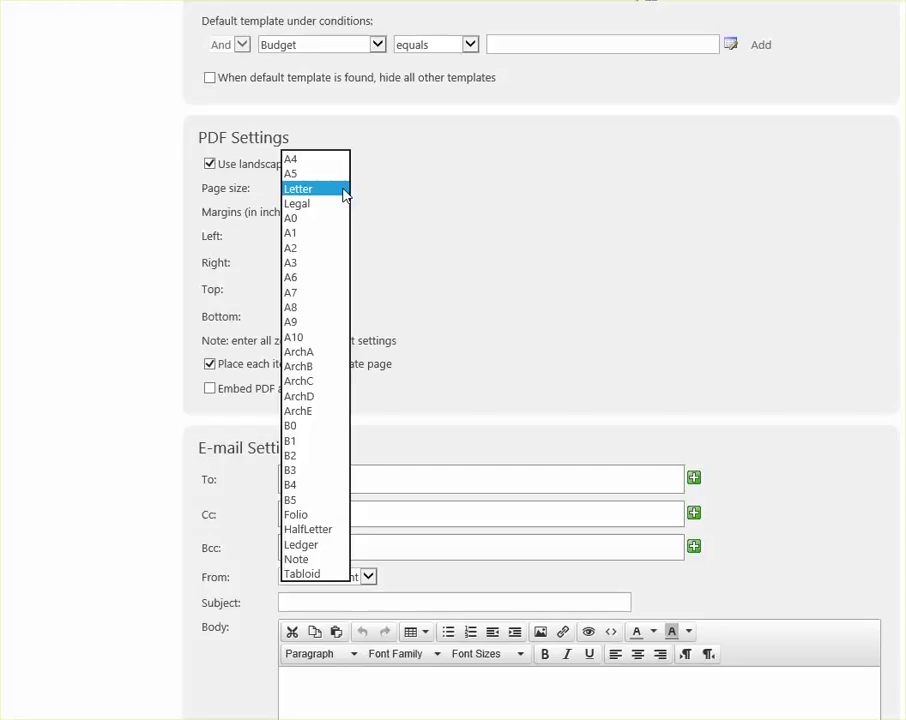
click(343, 193)
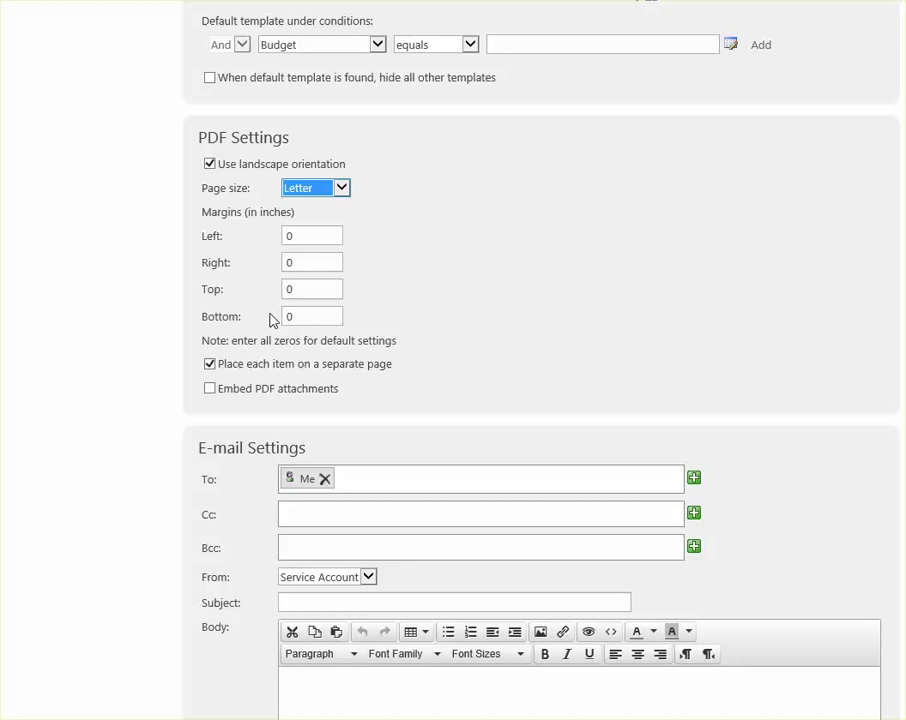
drag(302, 217, 204, 220)
click(228, 248)
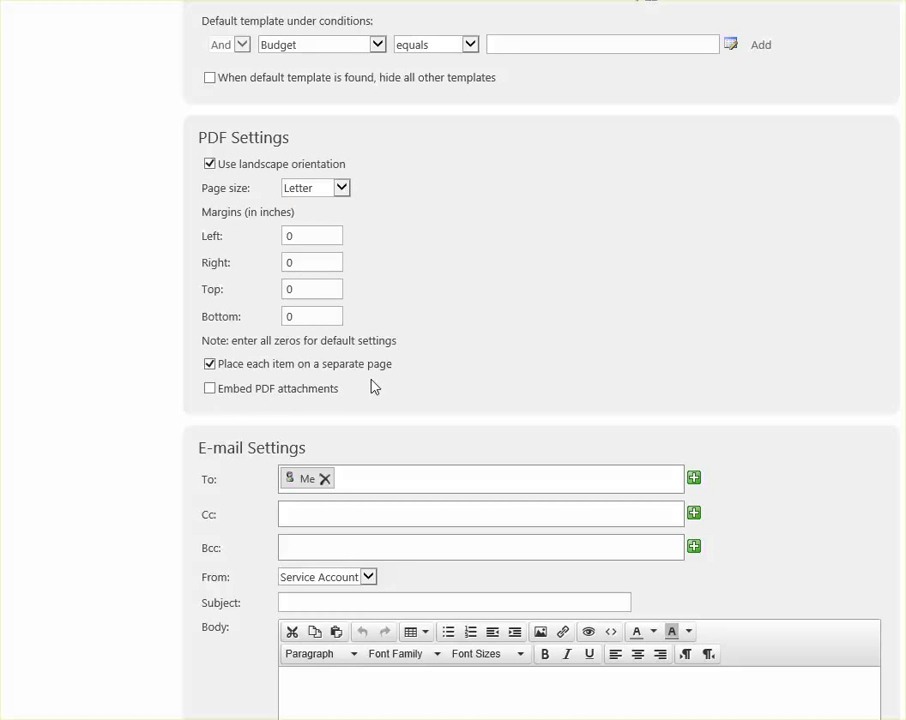
drag(398, 366, 229, 370)
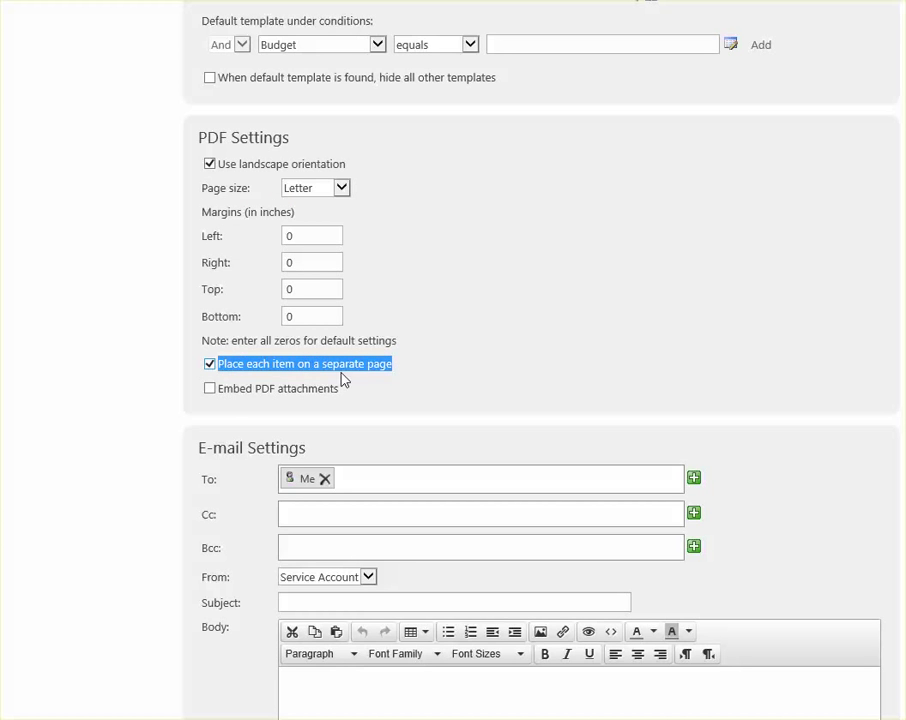
click(438, 350)
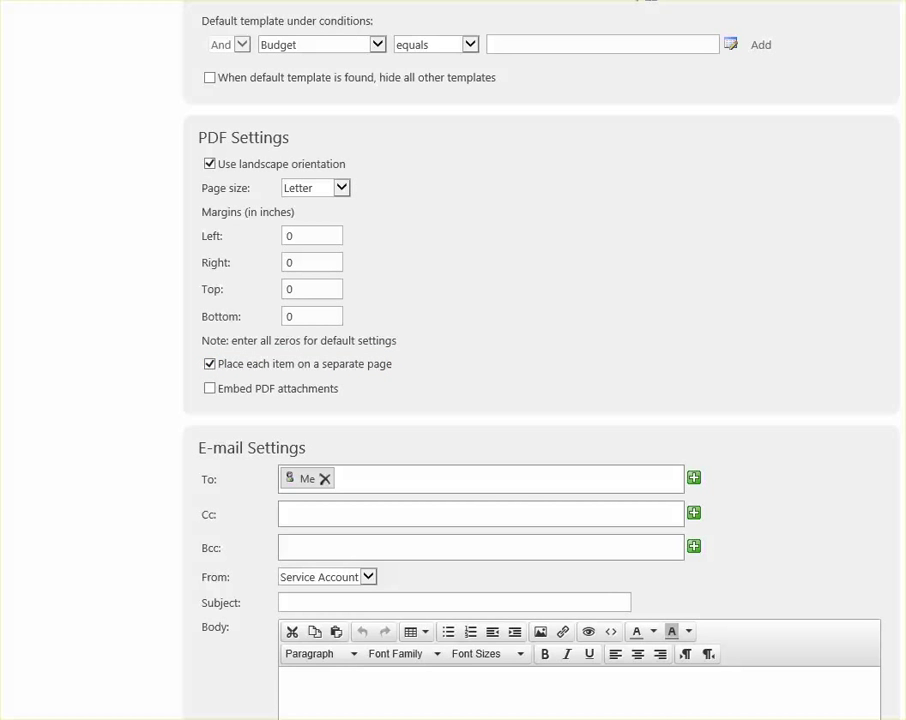
drag(350, 394, 242, 393)
click(398, 396)
Step: Save the new Project Report print template
scroll(540, 400, down, 2)
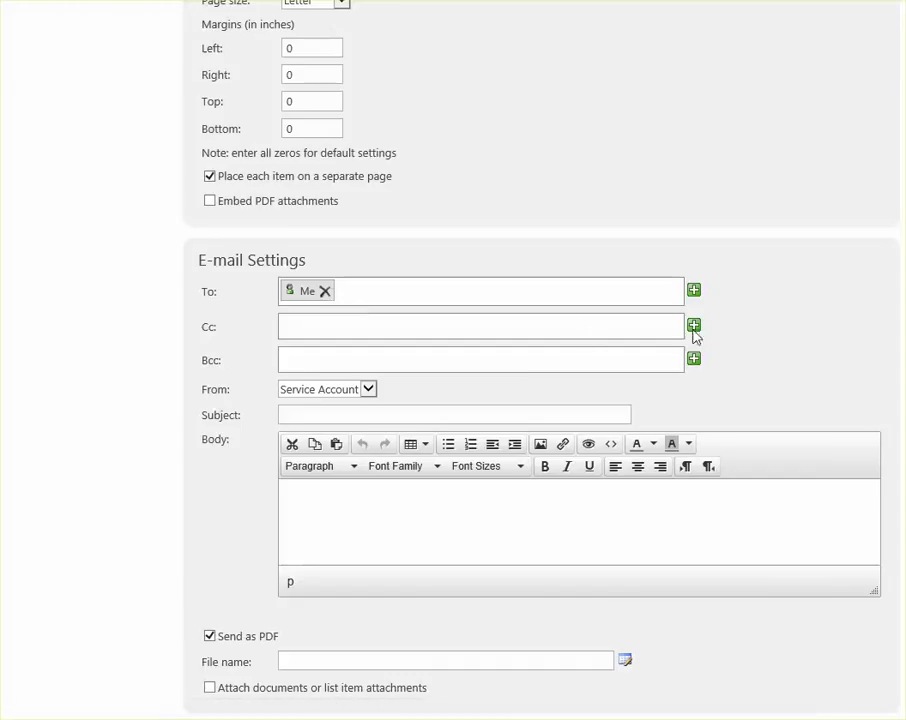
scroll(540, 400, down, 2)
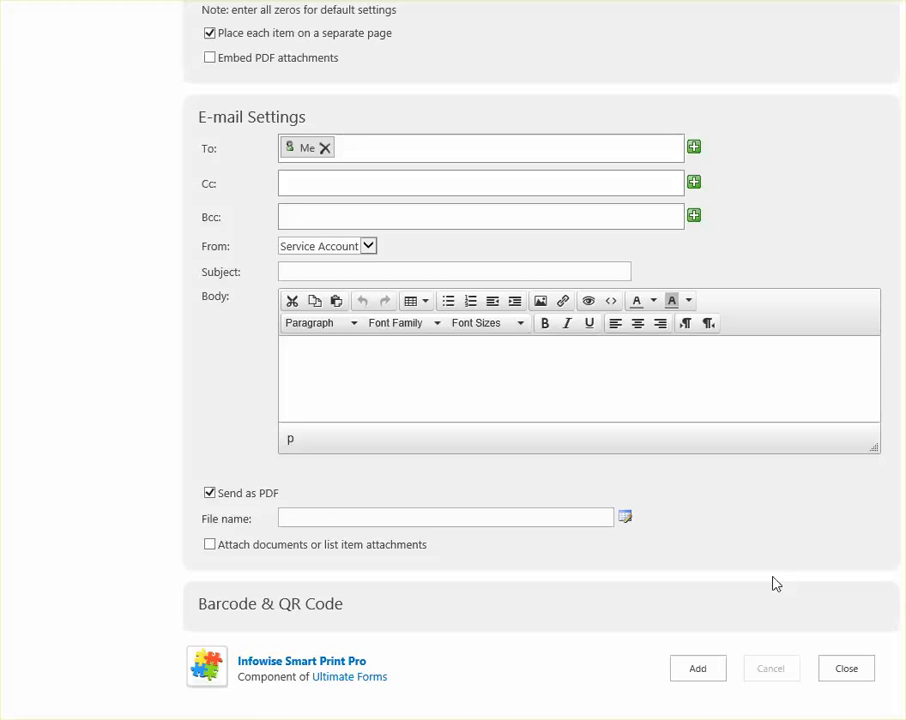
click(698, 669)
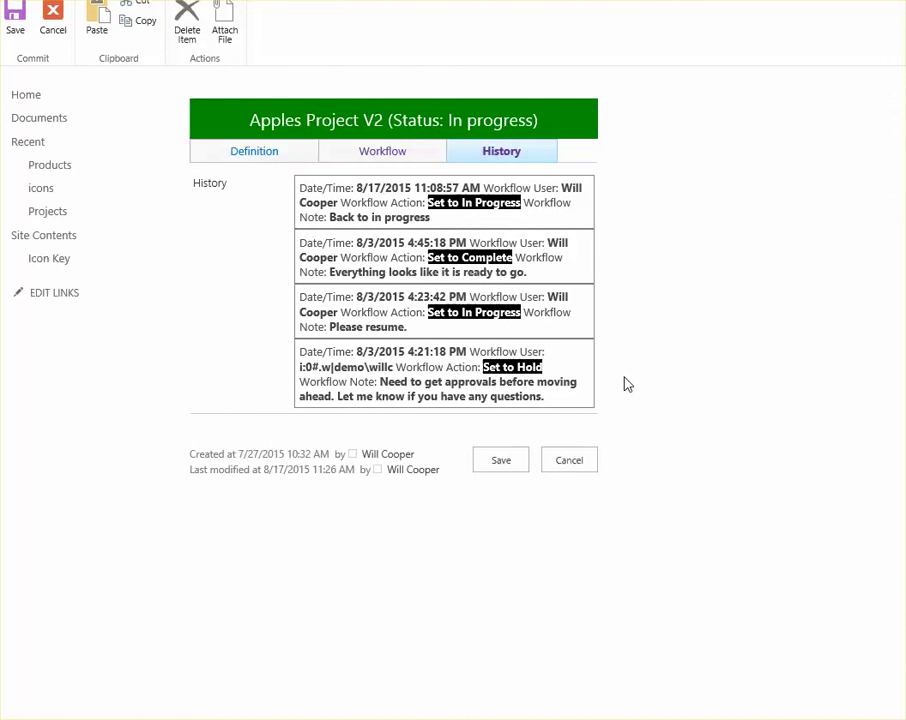
Step: Cancel the item form, select Apples Project V2 and open its actions menu
click(571, 465)
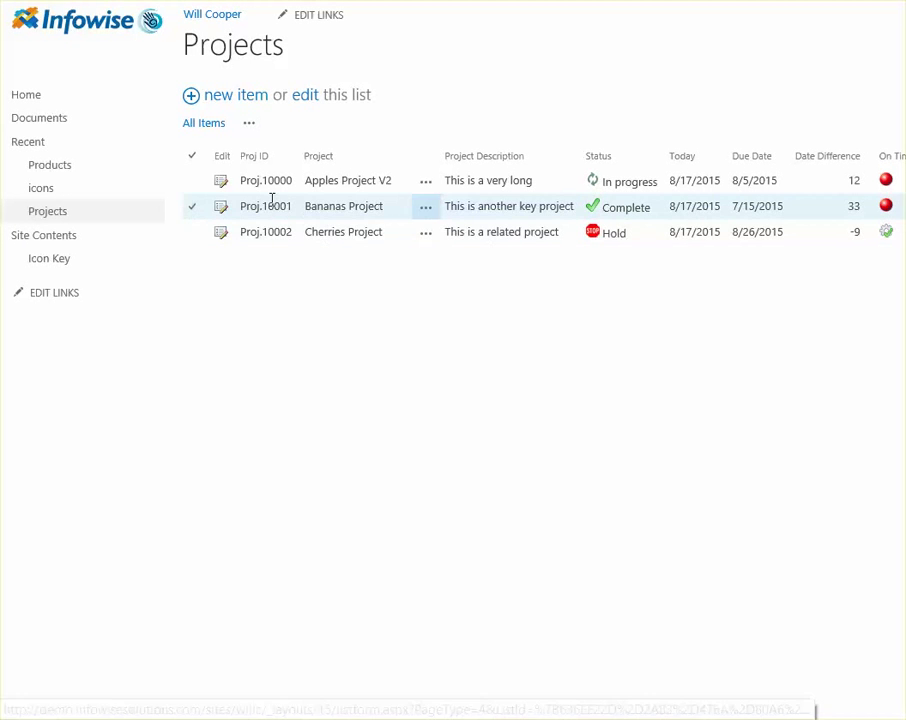
click(196, 186)
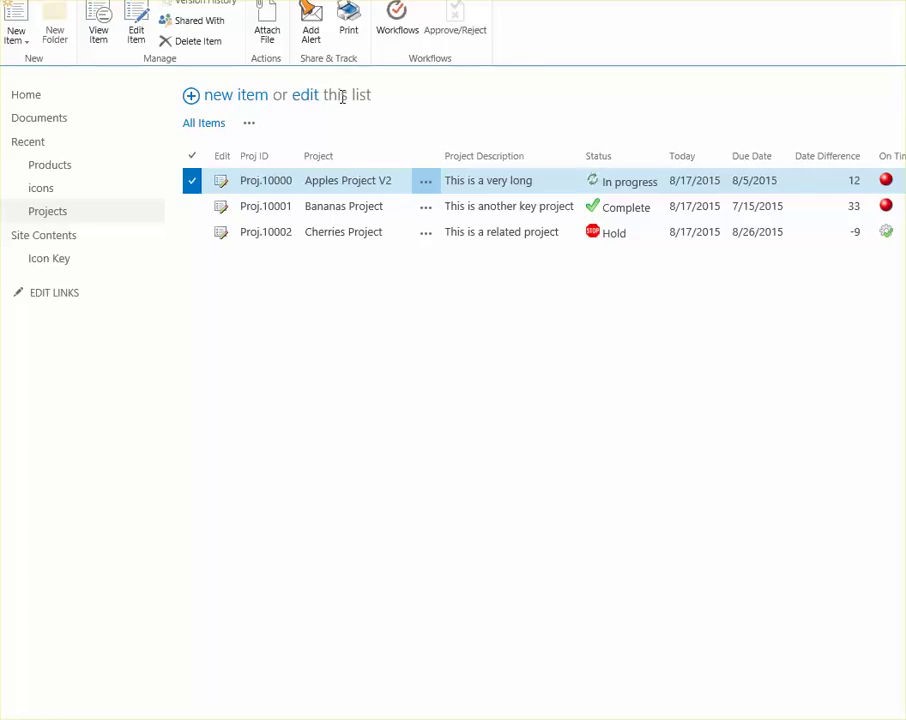
click(425, 185)
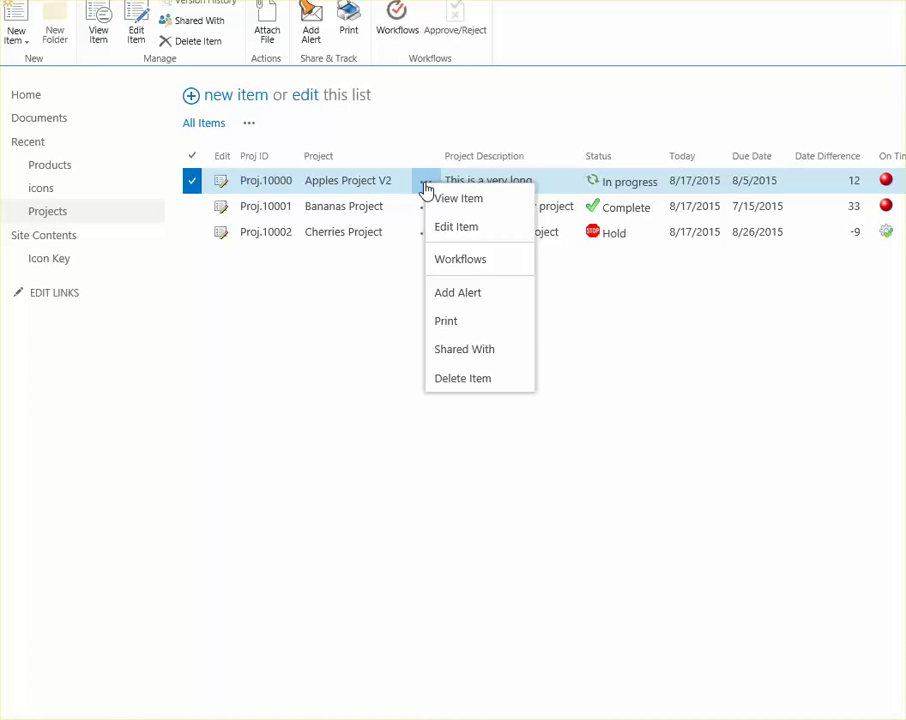
Step: Print Apples Project V2 and preview it with the Project Report template
click(453, 322)
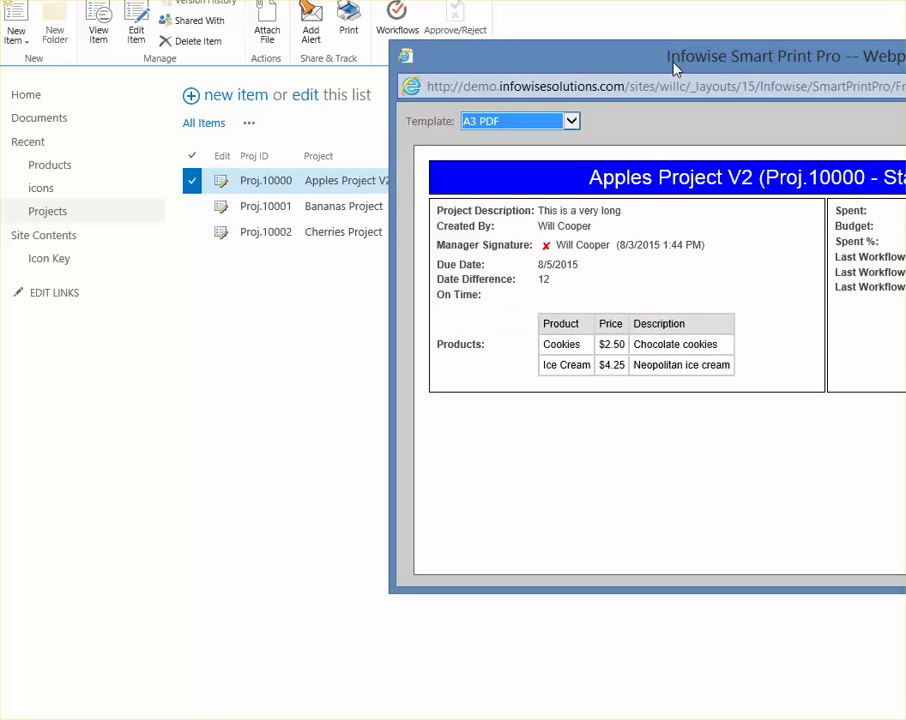
drag(675, 70, 308, 148)
click(203, 201)
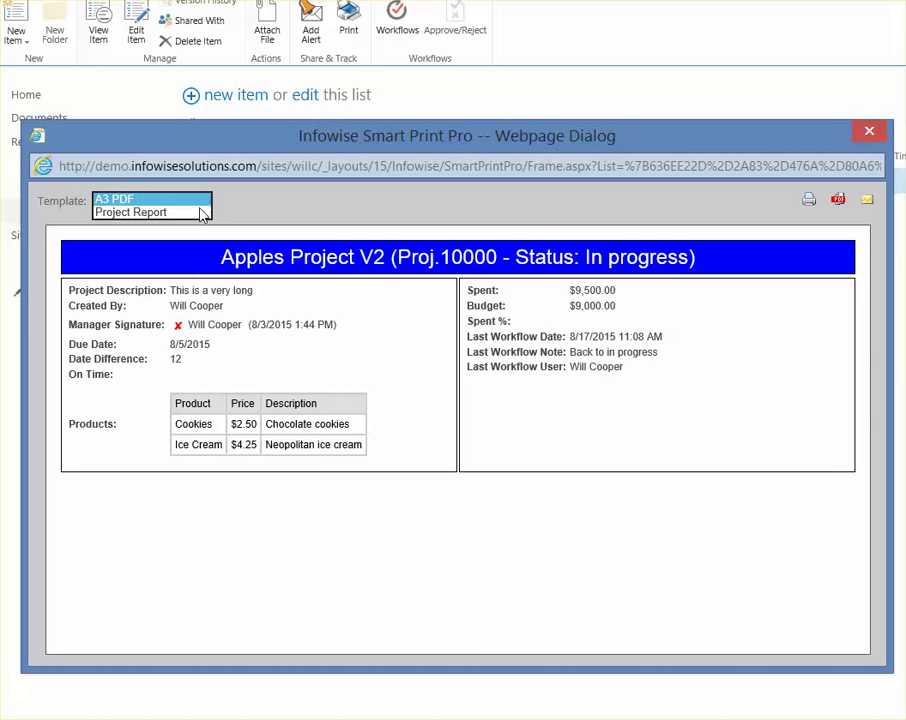
click(199, 211)
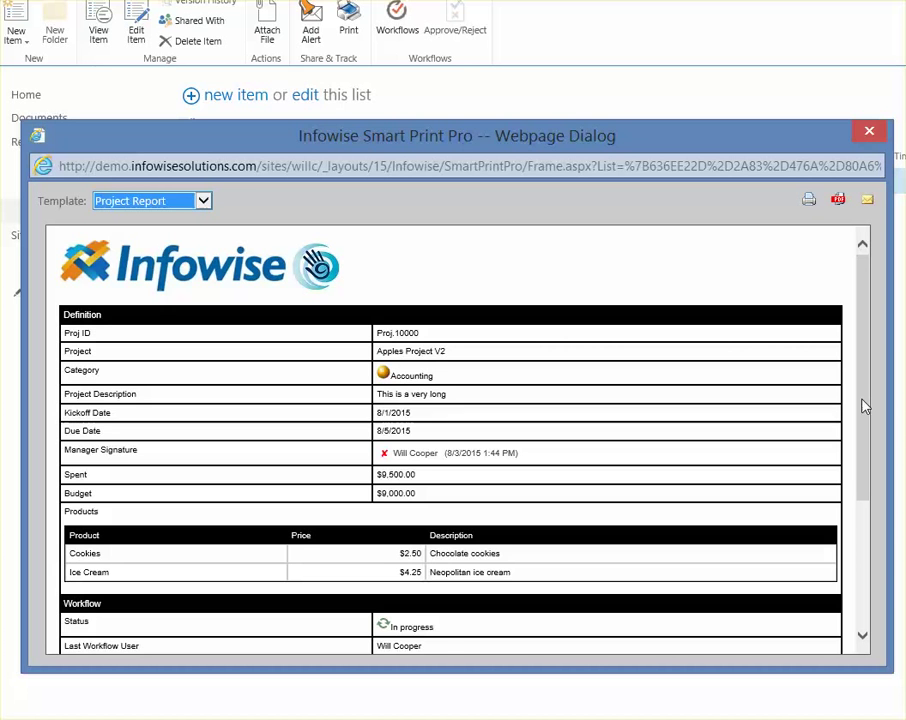
drag(865, 407, 857, 364)
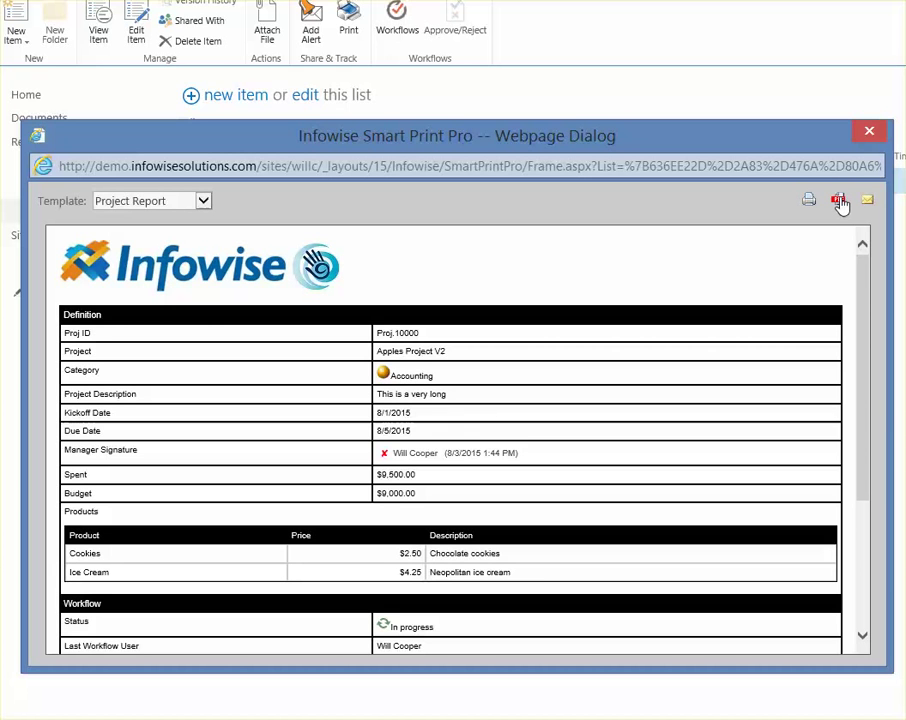
Step: Export the Apples Project V2 report as Projects.pdf
click(839, 203)
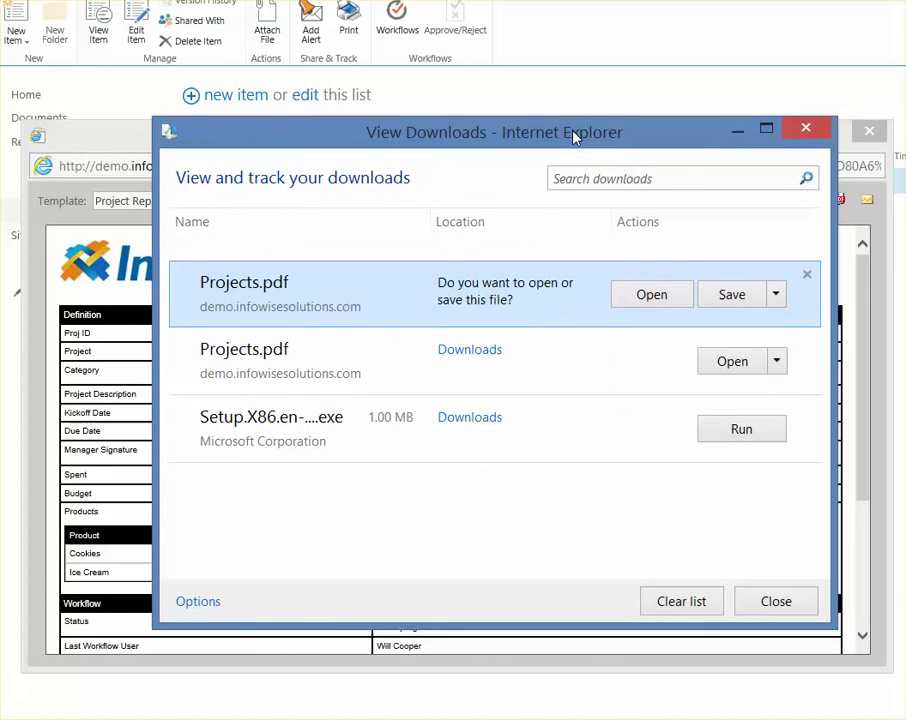
Step: Open the downloaded Projects.pdf in Adobe Reader and bring its window fully into view
click(646, 294)
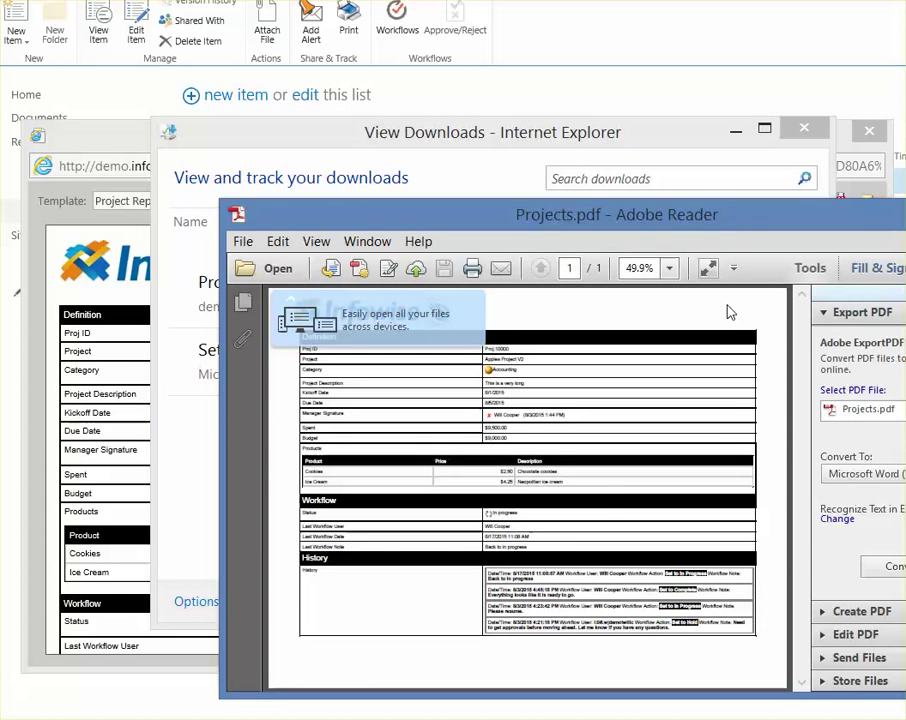
drag(706, 214, 612, 100)
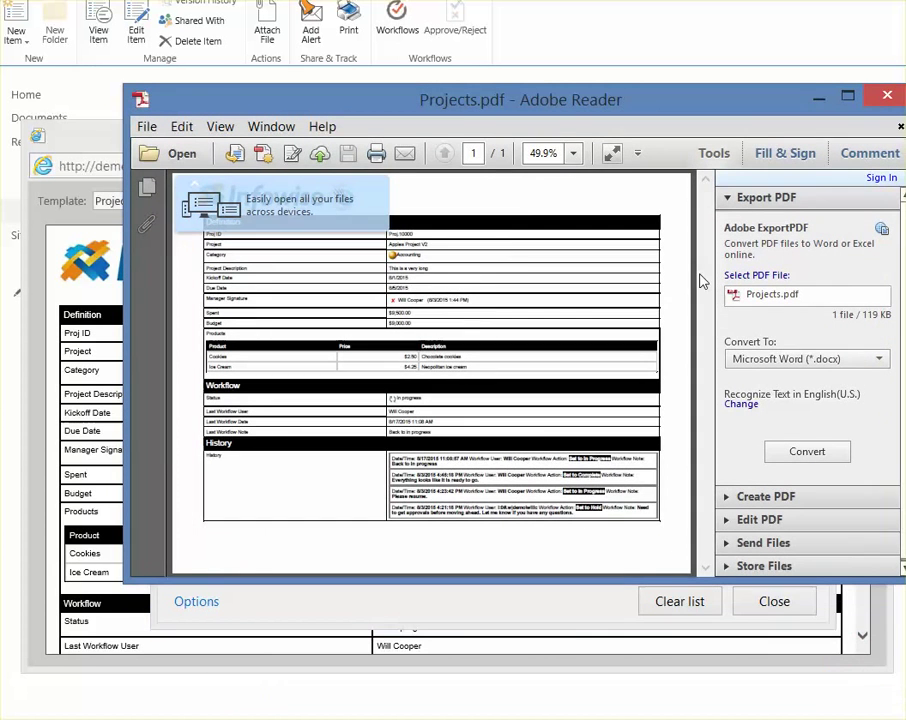